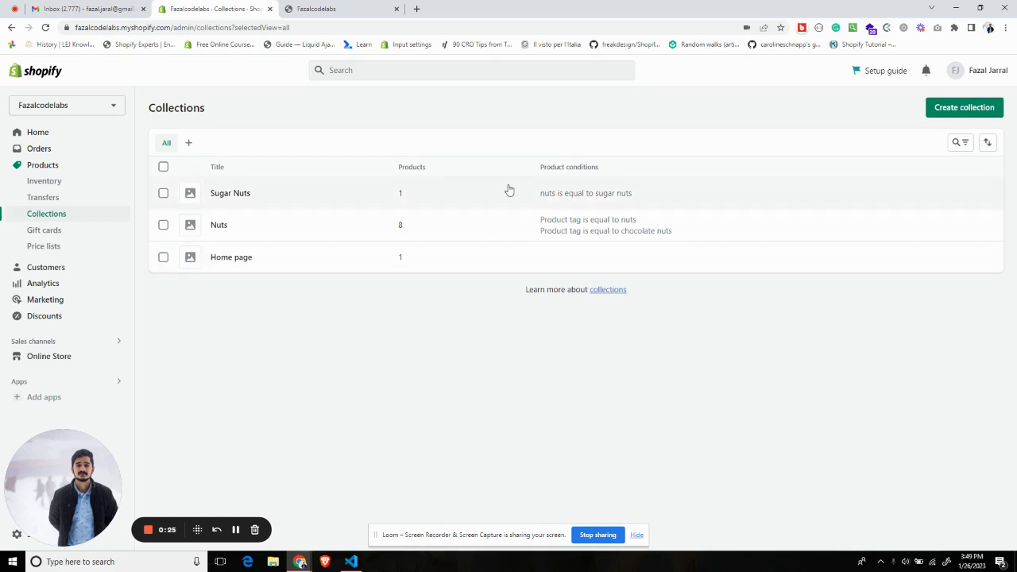
Step: Open the Nuts collection and review its two tag conditions, nuts and chocolate nuts
{"action": "left_click", "coordinate": [219, 224]}
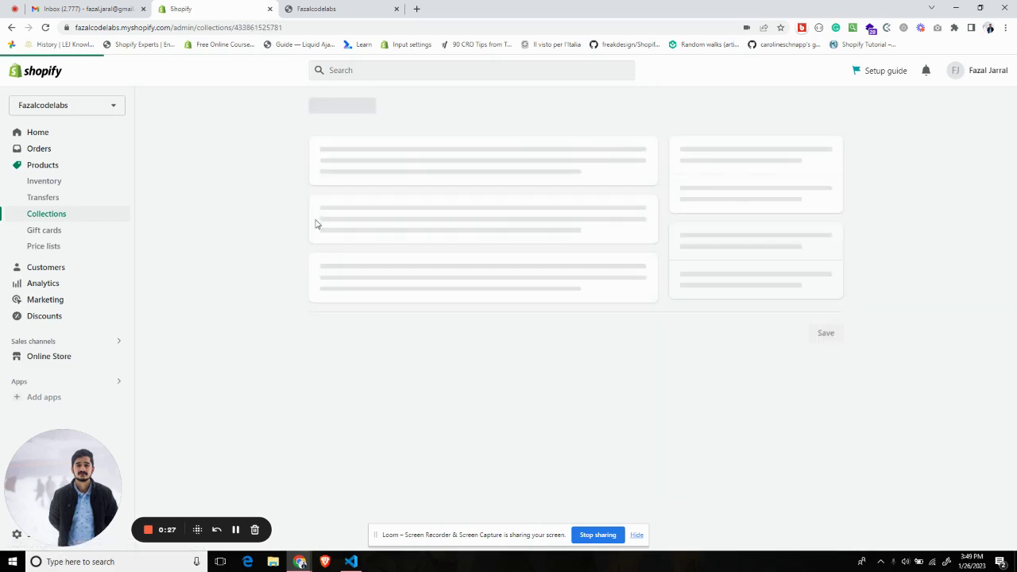
{"action": "scroll", "coordinate": [393, 196], "scroll_direction": "down", "scroll_amount": 3}
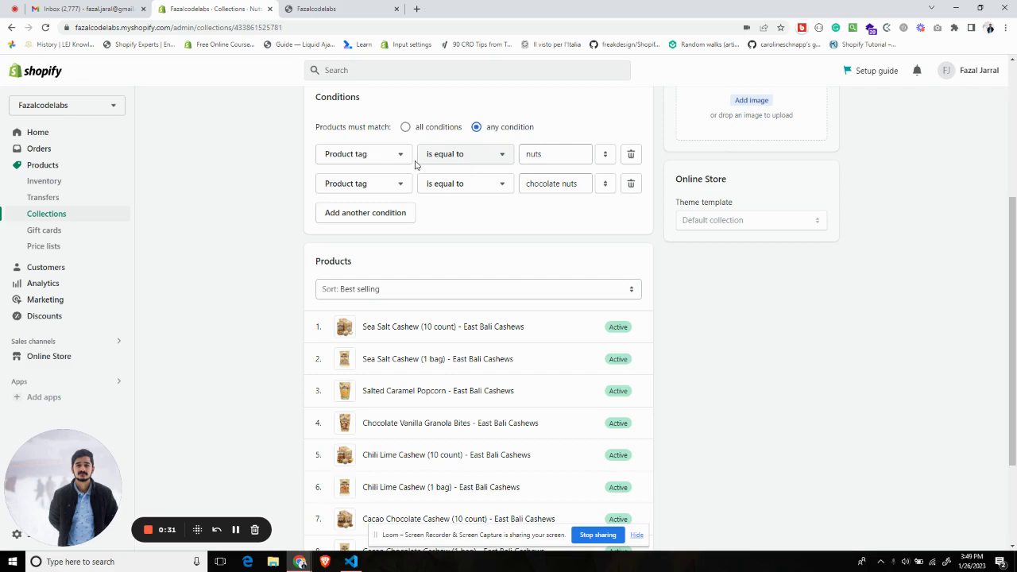
{"action": "double_click", "coordinate": [556, 156]}
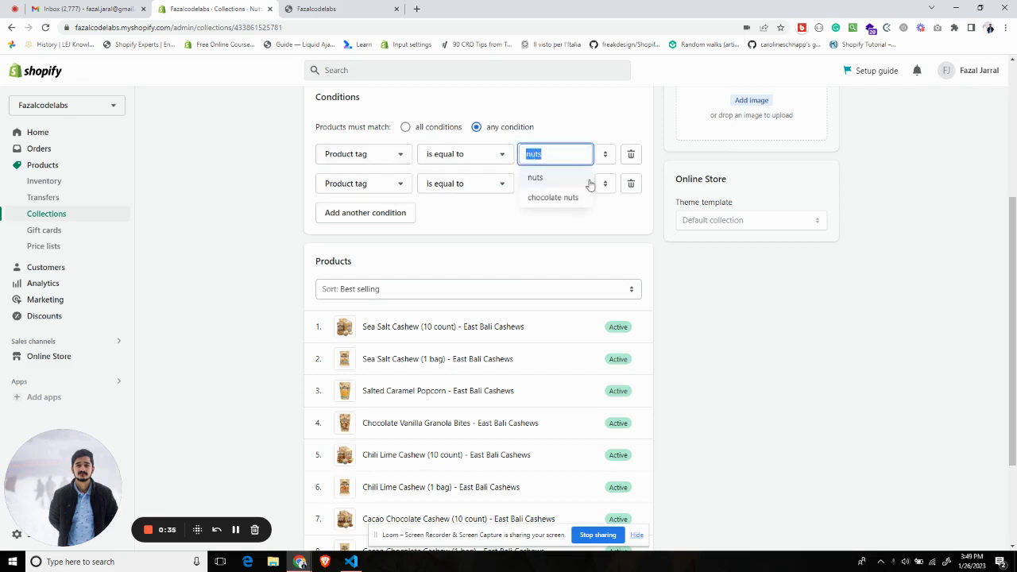
{"action": "left_click", "coordinate": [821, 340]}
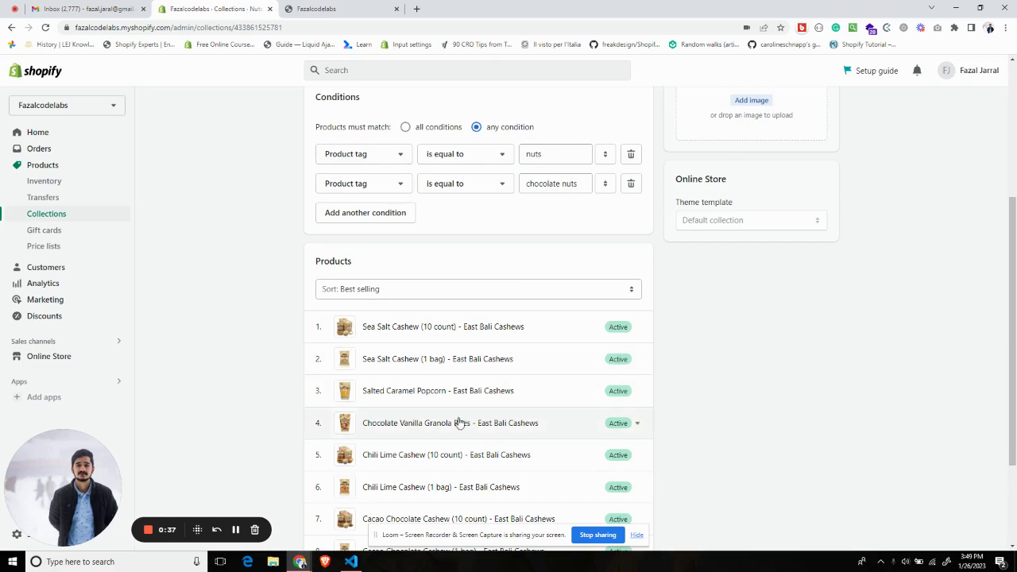
{"action": "scroll", "coordinate": [493, 430], "scroll_direction": "down", "scroll_amount": 2}
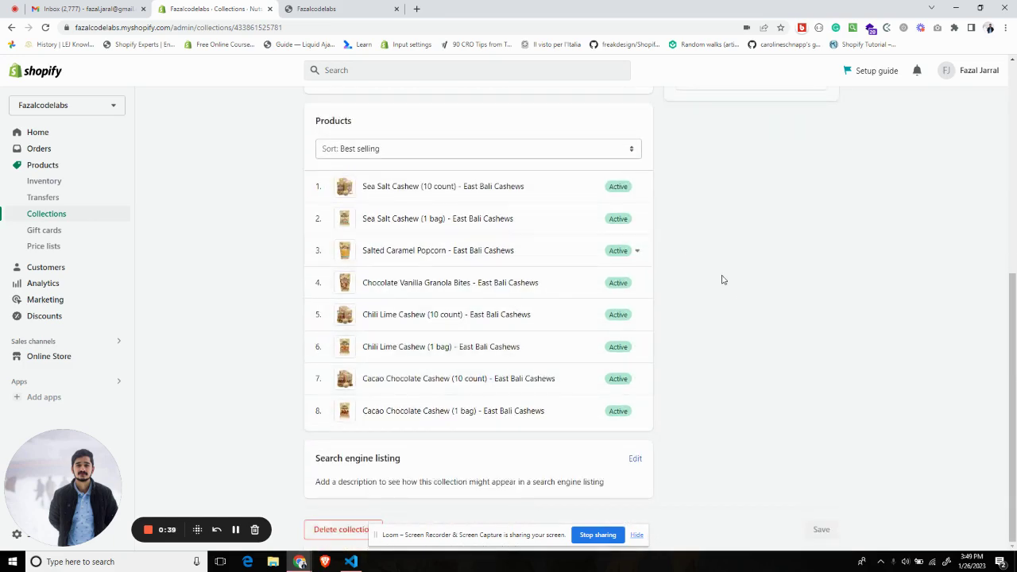
{"action": "scroll", "coordinate": [731, 286], "scroll_direction": "up", "scroll_amount": 3}
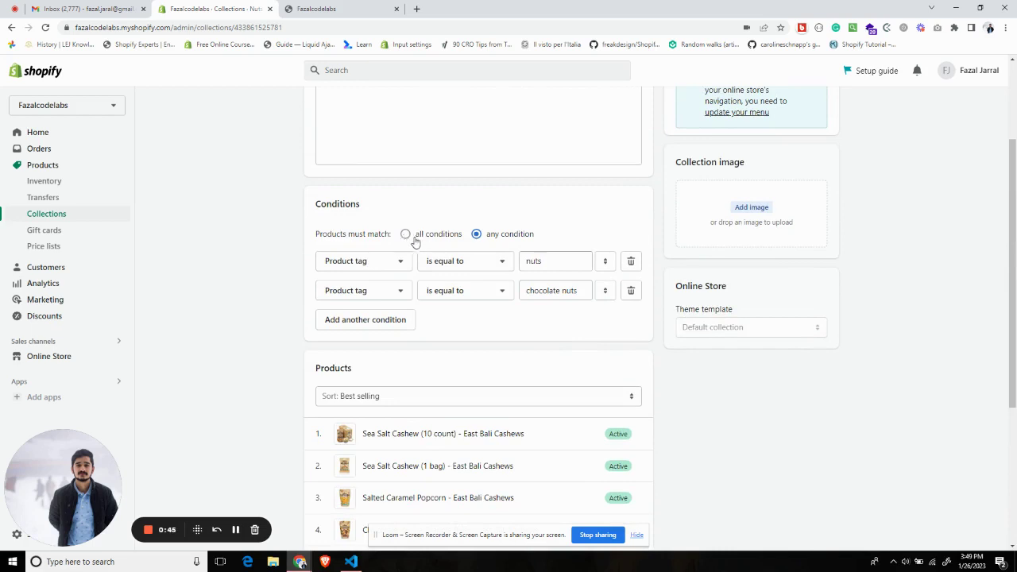
Step: Save Nuts with the all-conditions rule, then switch back to any condition and save again
{"action": "left_click", "coordinate": [406, 235]}
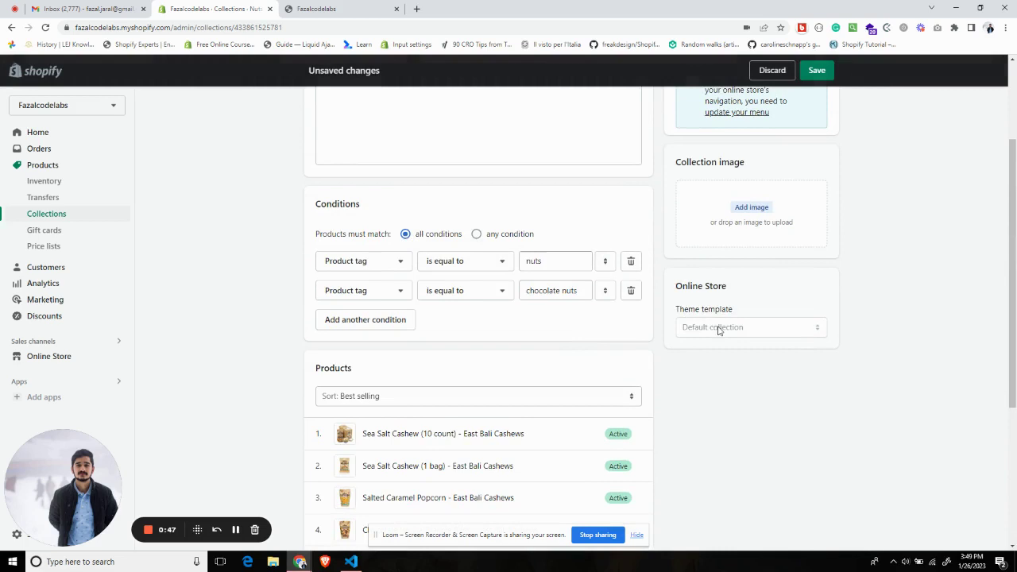
{"action": "scroll", "coordinate": [716, 330], "scroll_direction": "down", "scroll_amount": 2}
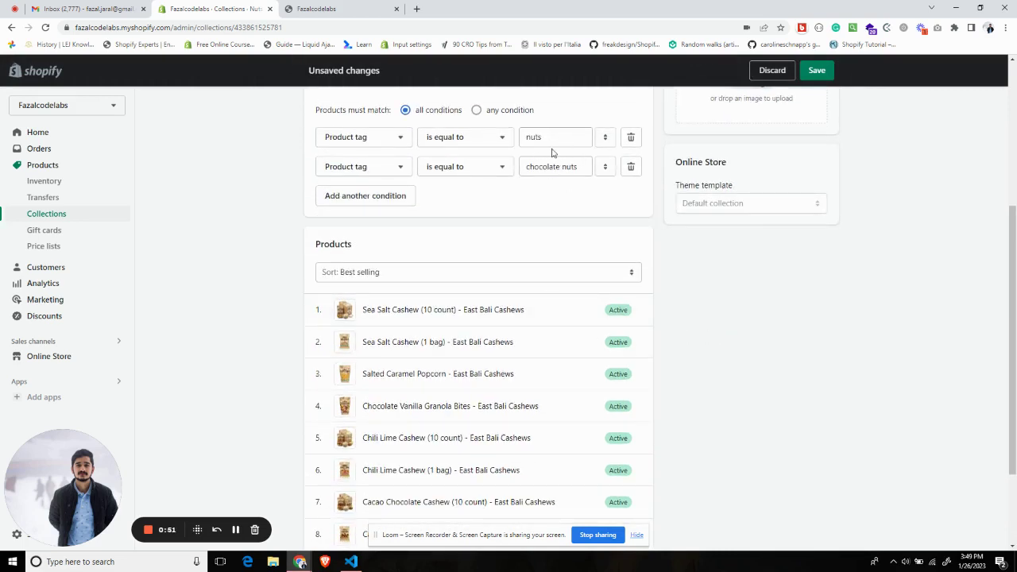
{"action": "left_click", "coordinate": [815, 71]}
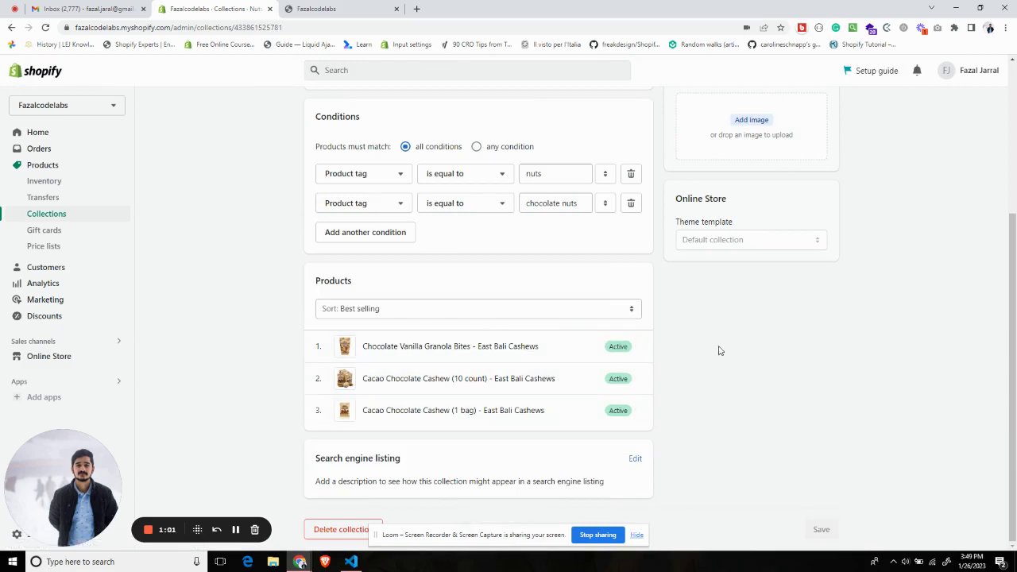
{"action": "left_click", "coordinate": [476, 147]}
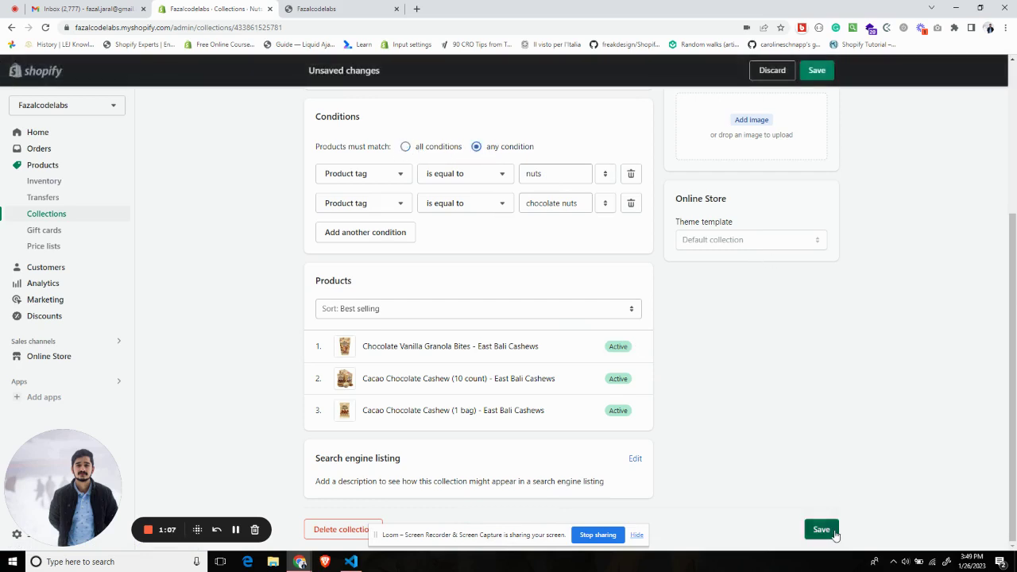
{"action": "left_click", "coordinate": [822, 529]}
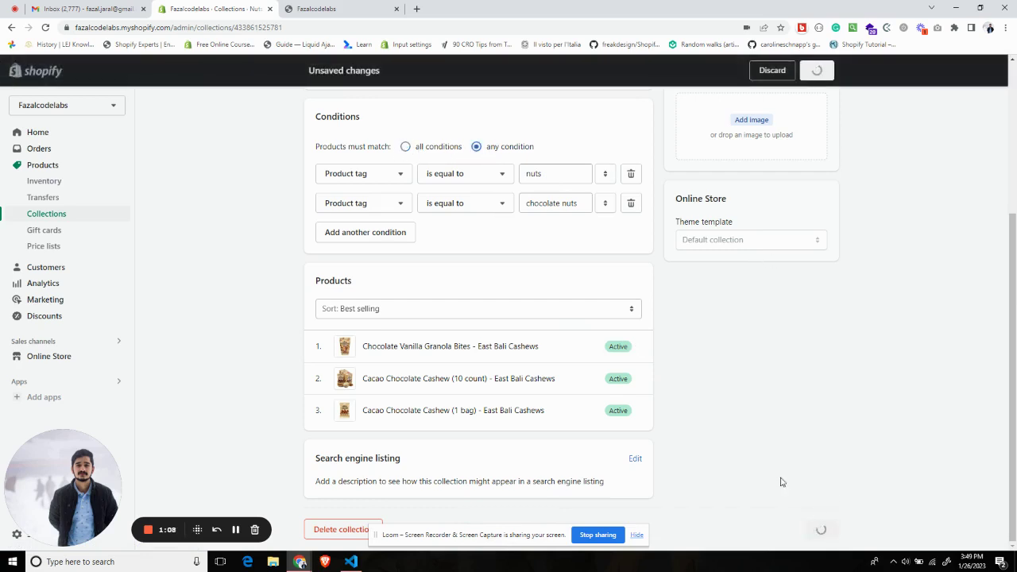
Step: Review the nuts and chocolate nuts tag conditions, leaving them unchanged
{"action": "double_click", "coordinate": [558, 174]}
{"action": "left_click", "coordinate": [841, 332]}
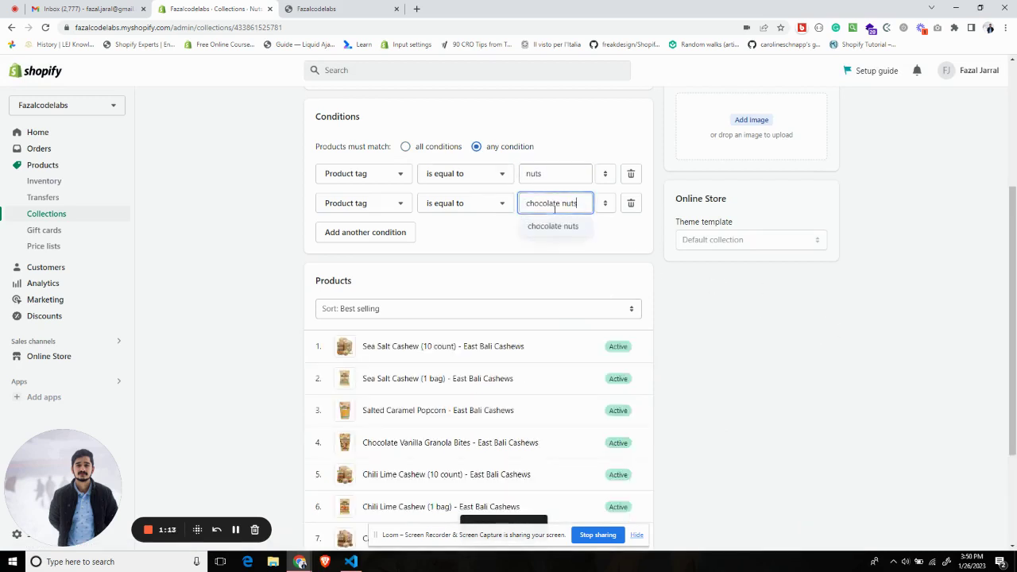
{"action": "double_click", "coordinate": [585, 208]}
{"action": "left_click", "coordinate": [914, 413]}
{"action": "scroll", "coordinate": [477, 405], "scroll_direction": "down", "scroll_amount": 2}
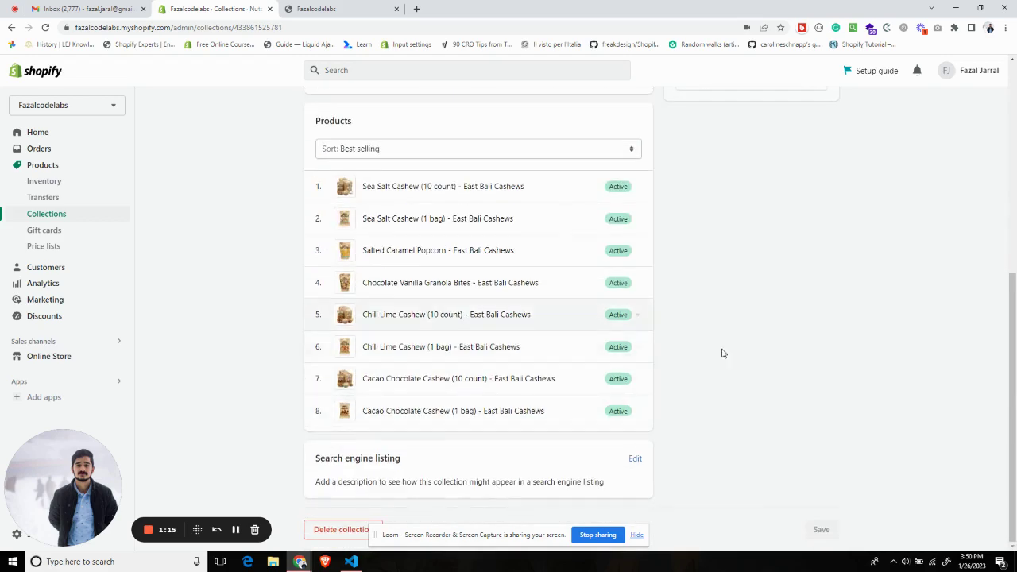
{"action": "scroll", "coordinate": [723, 352], "scroll_direction": "up", "scroll_amount": 5}
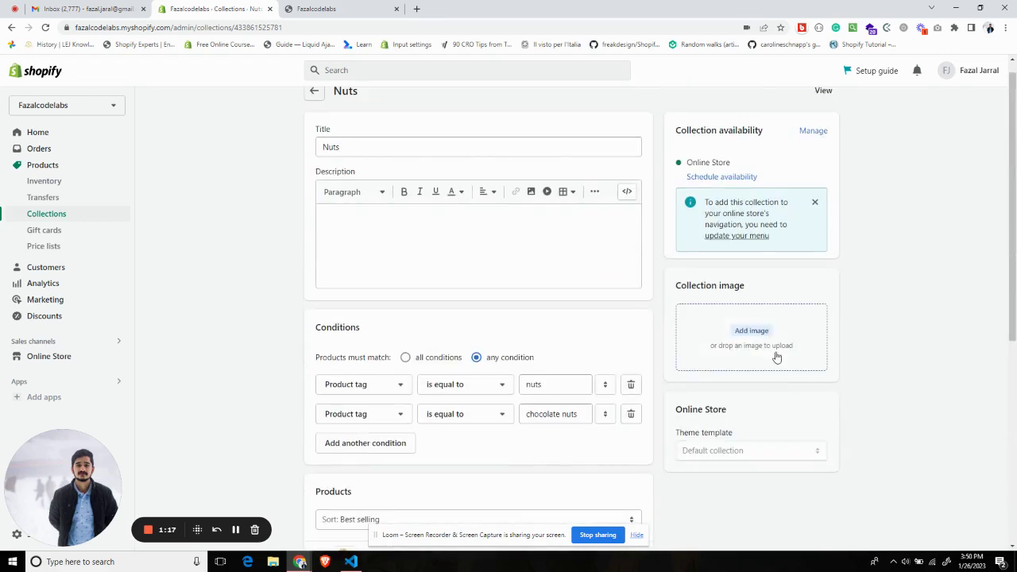
{"action": "scroll", "coordinate": [783, 359], "scroll_direction": "down", "scroll_amount": 3}
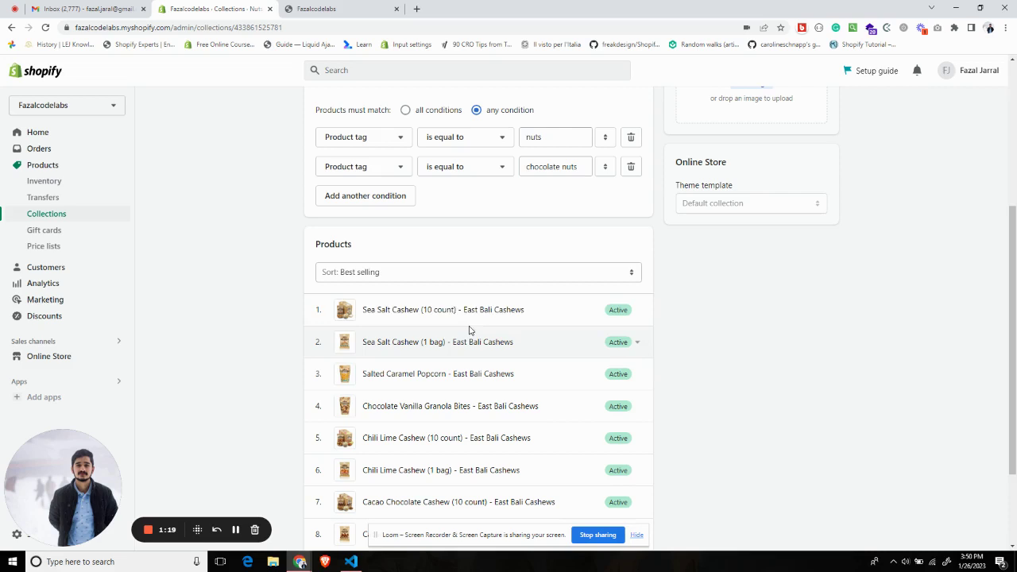
{"action": "scroll", "coordinate": [596, 290], "scroll_direction": "up", "scroll_amount": 3}
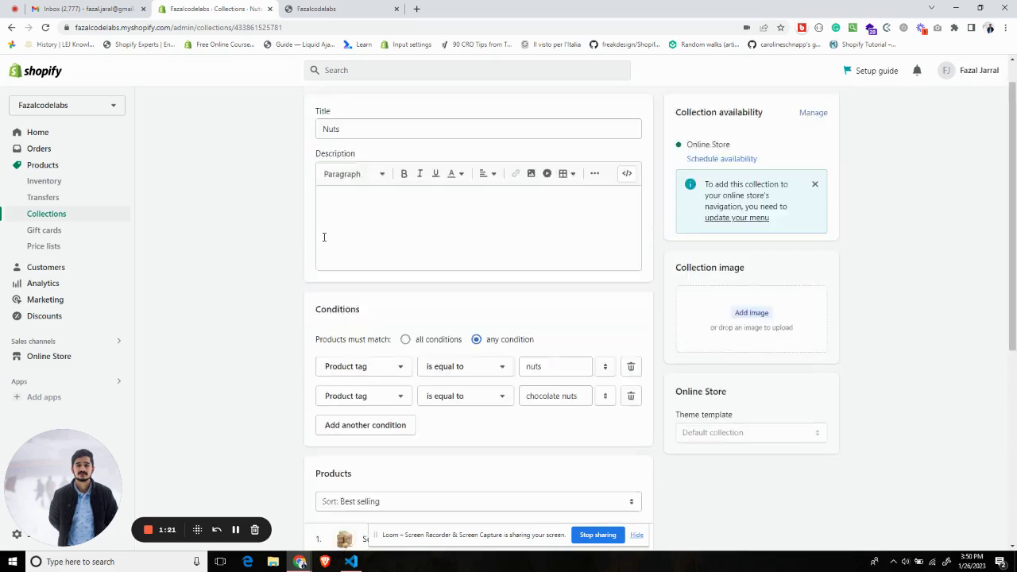
Step: Open the Sugar Nuts collection from the collections list and view its Conditions
{"action": "left_click", "coordinate": [72, 215]}
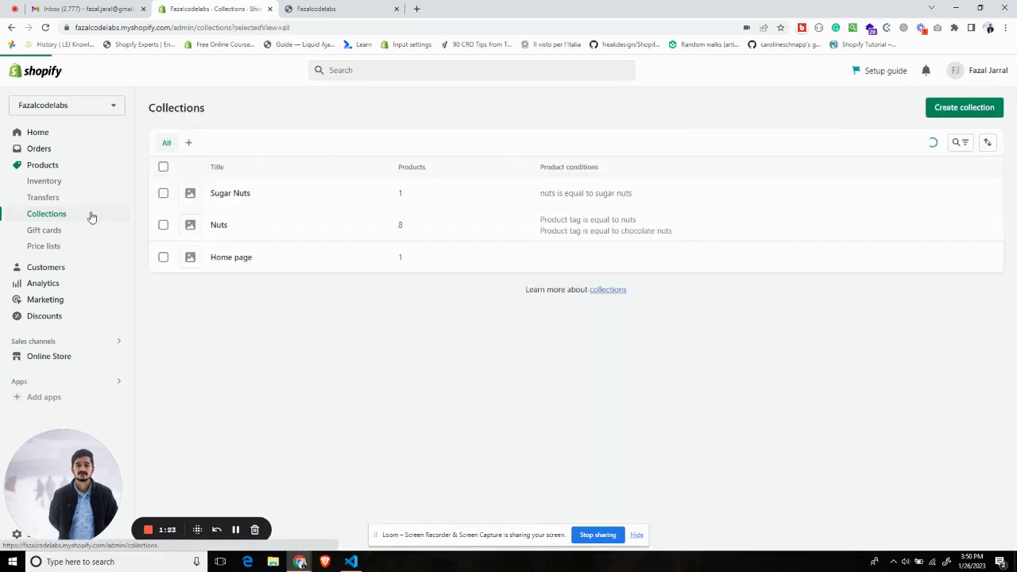
{"action": "left_click", "coordinate": [232, 226]}
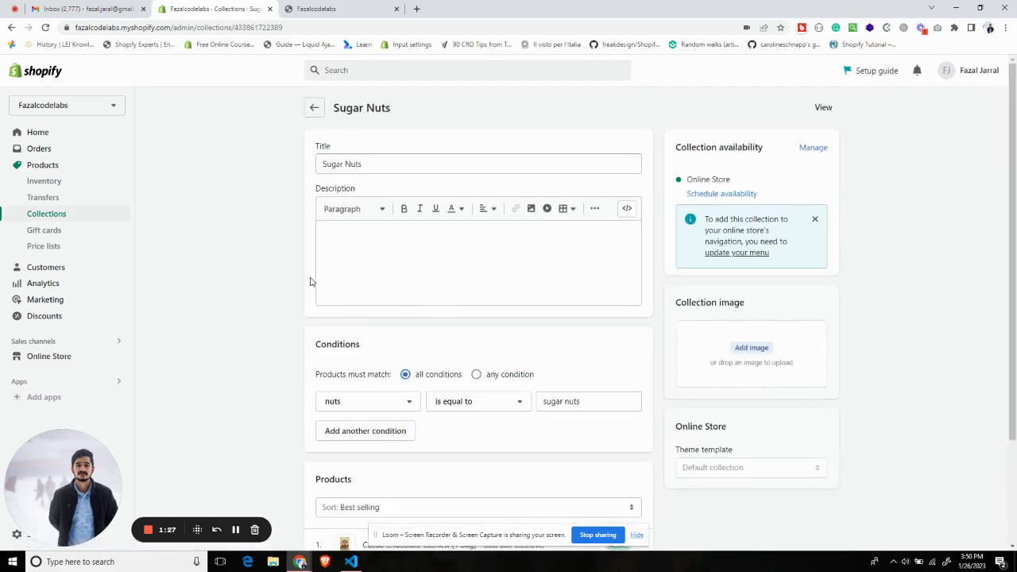
{"action": "scroll", "coordinate": [443, 313], "scroll_direction": "down", "scroll_amount": 2}
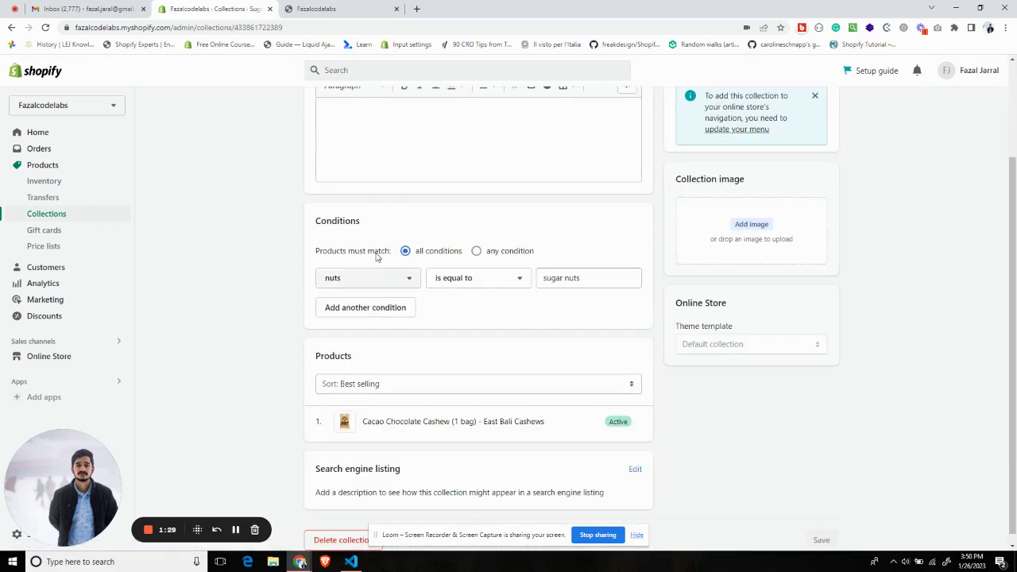
{"action": "double_click", "coordinate": [346, 220]}
{"action": "scroll", "coordinate": [346, 220], "scroll_direction": "up", "scroll_amount": 2}
{"action": "left_click", "coordinate": [248, 257]}
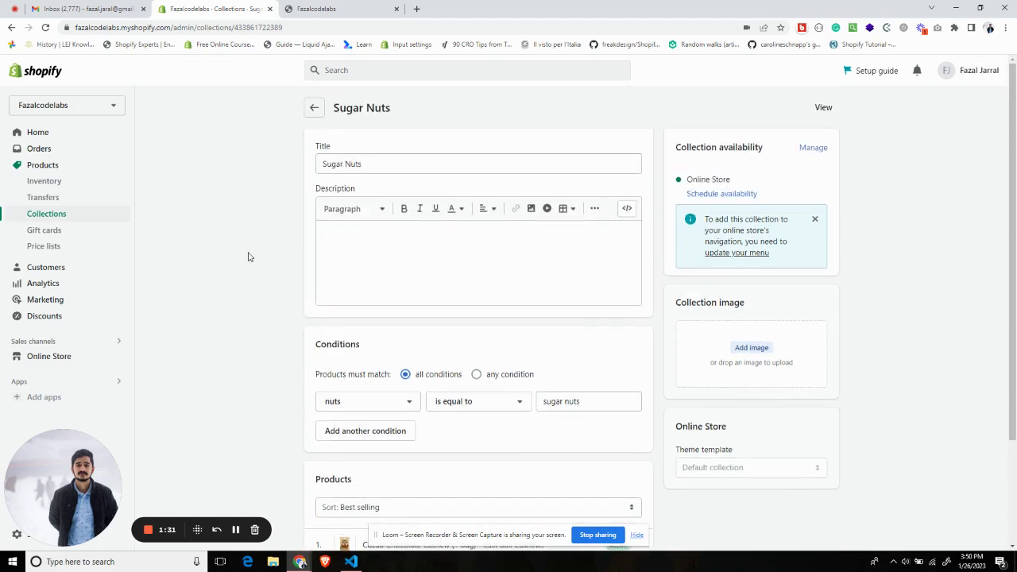
Step: Set the condition to the nuts metafield with the value 'sugar nuts'
{"action": "left_click", "coordinate": [384, 402]}
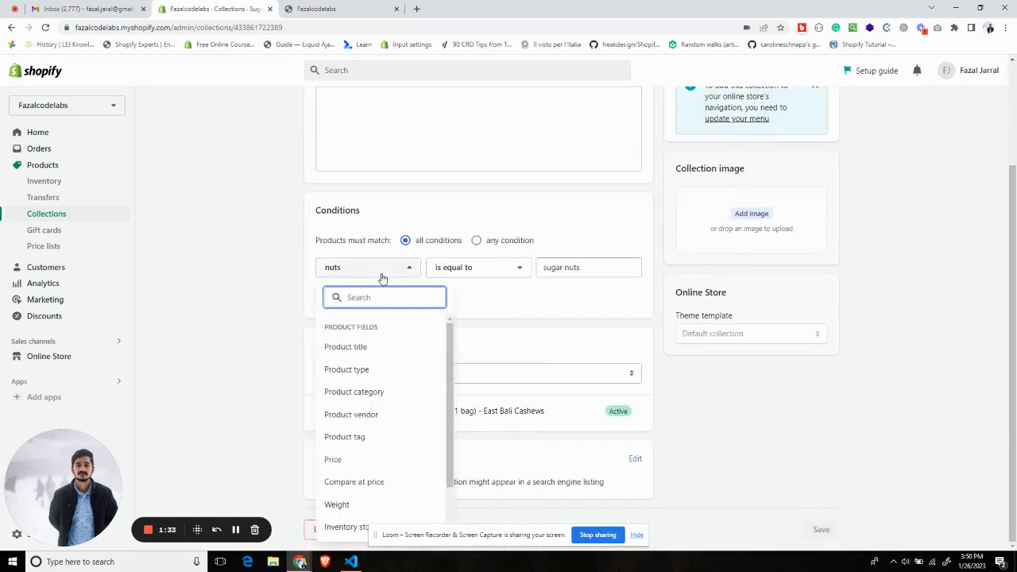
{"action": "scroll", "coordinate": [386, 238], "scroll_direction": "down", "scroll_amount": 2}
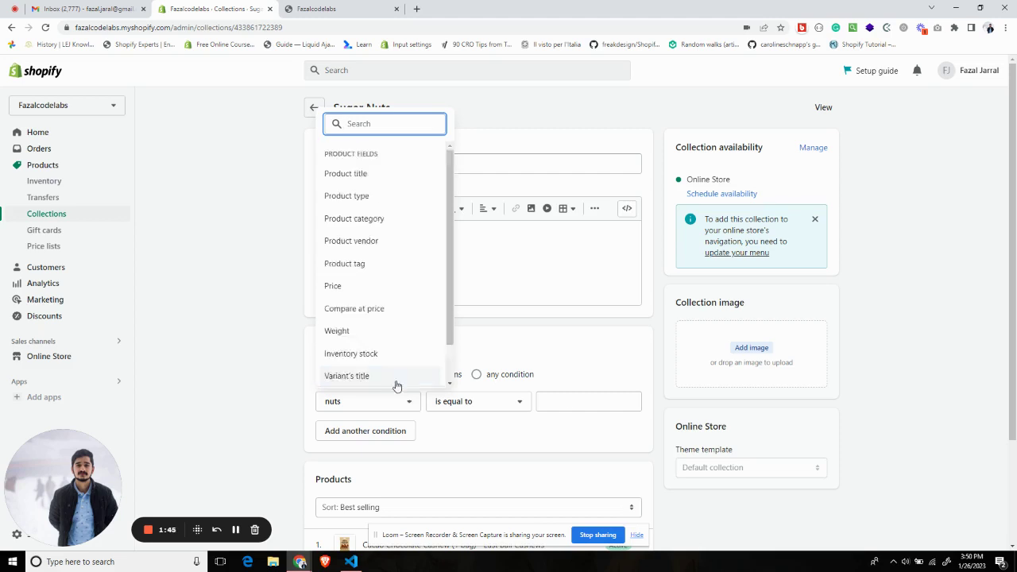
{"action": "left_click", "coordinate": [380, 375]}
{"action": "left_click", "coordinate": [579, 401]}
{"action": "scroll", "coordinate": [849, 453], "scroll_direction": "down", "scroll_amount": 2}
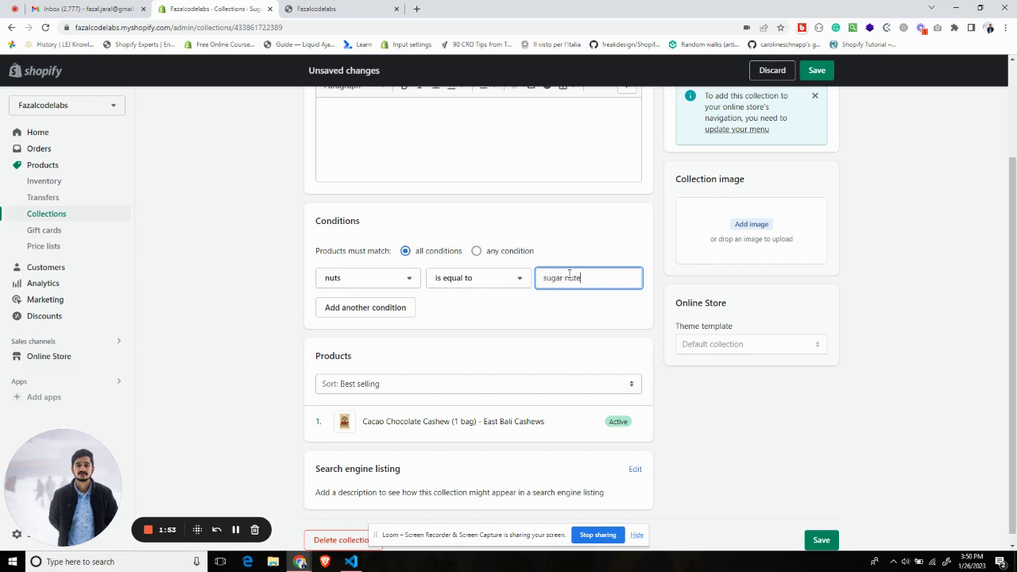
{"action": "type", "text": "sugar nuts"}
{"action": "left_click", "coordinate": [949, 368]}
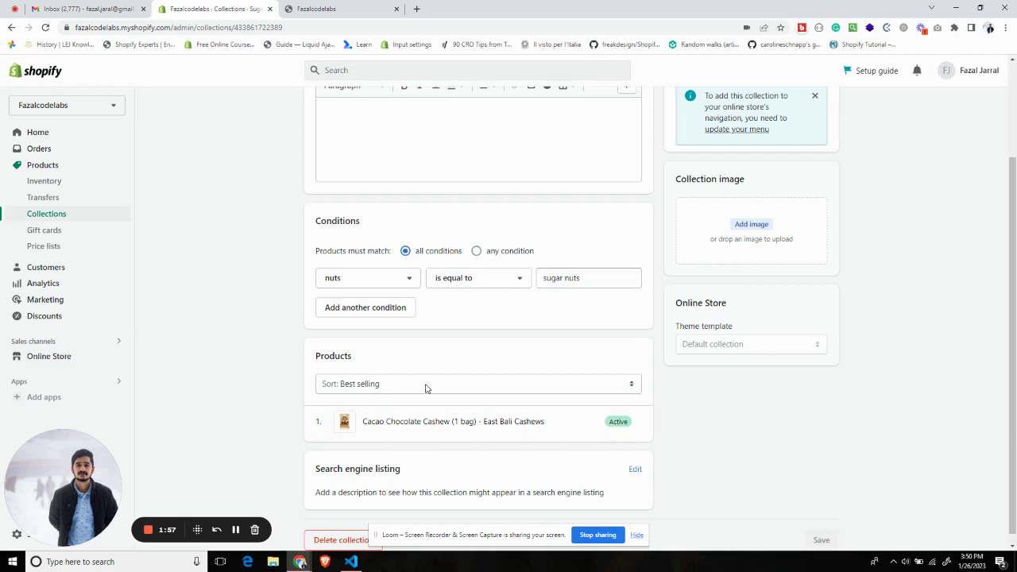
Step: Check that Cacao Chocolate Cashew (1 bag) has nuts metafield 'sugar nuts', then go back to Products
{"action": "left_click", "coordinate": [457, 422]}
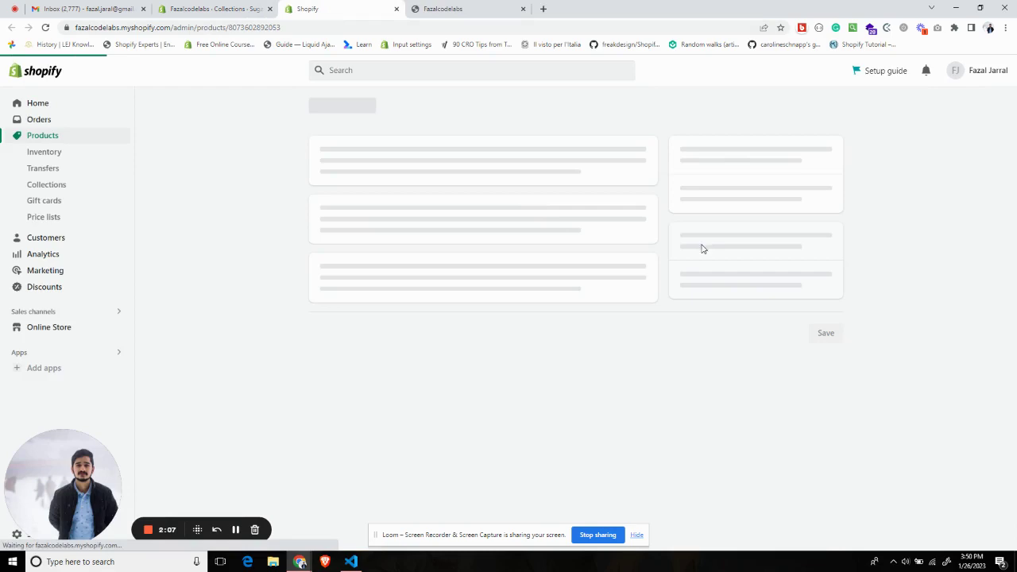
{"action": "scroll", "coordinate": [949, 263], "scroll_direction": "down", "scroll_amount": 10}
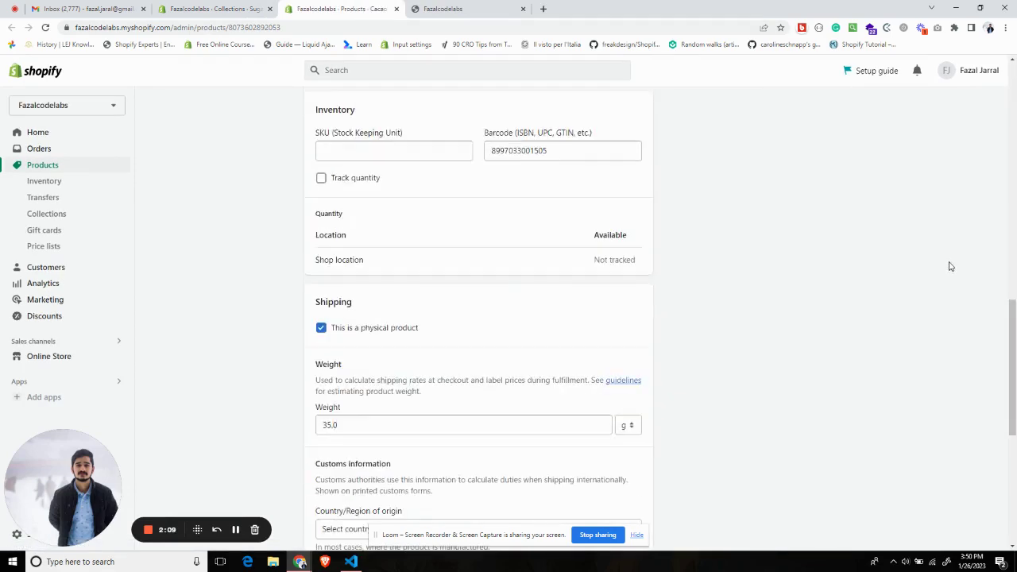
{"action": "scroll", "coordinate": [949, 267], "scroll_direction": "down", "scroll_amount": 5}
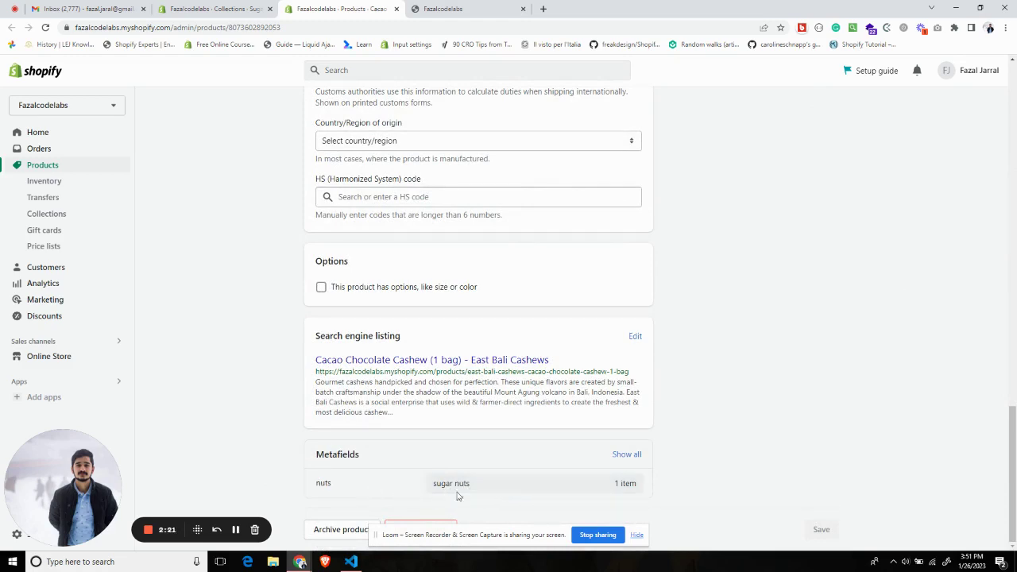
{"action": "scroll", "coordinate": [456, 495], "scroll_direction": "up", "scroll_amount": 20}
{"action": "left_click", "coordinate": [314, 109]}
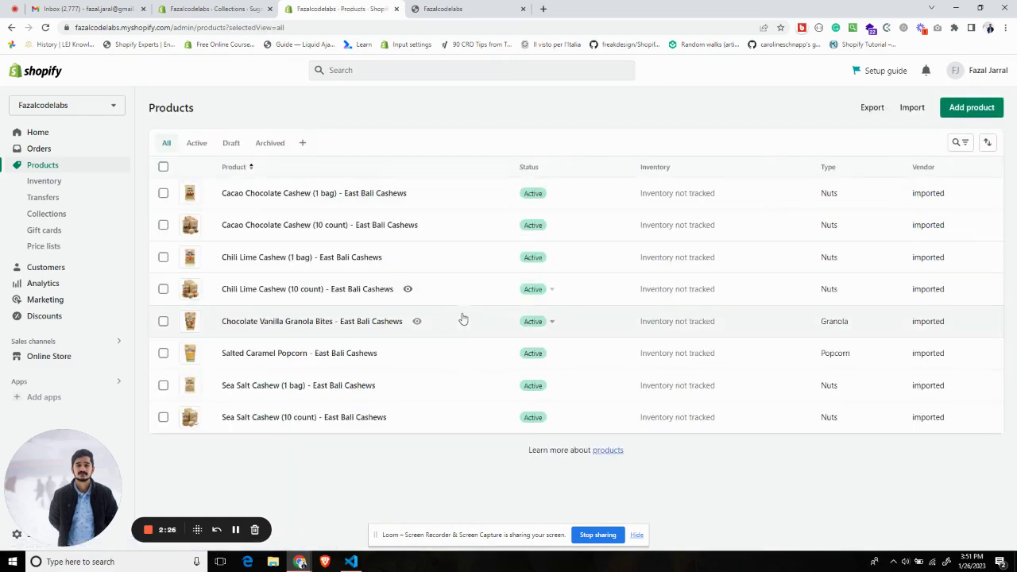
Step: Enter nuts metafield values 'sugar nuts' and 'salted' on Salted Caramel Popcorn and save
{"action": "left_click", "coordinate": [293, 364]}
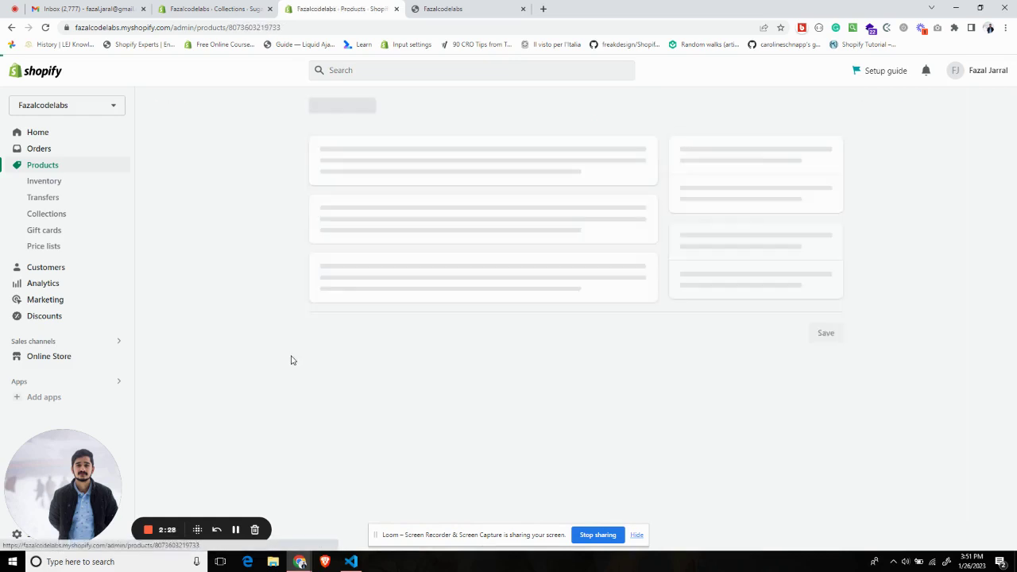
{"action": "scroll", "coordinate": [675, 353], "scroll_direction": "down", "scroll_amount": 15}
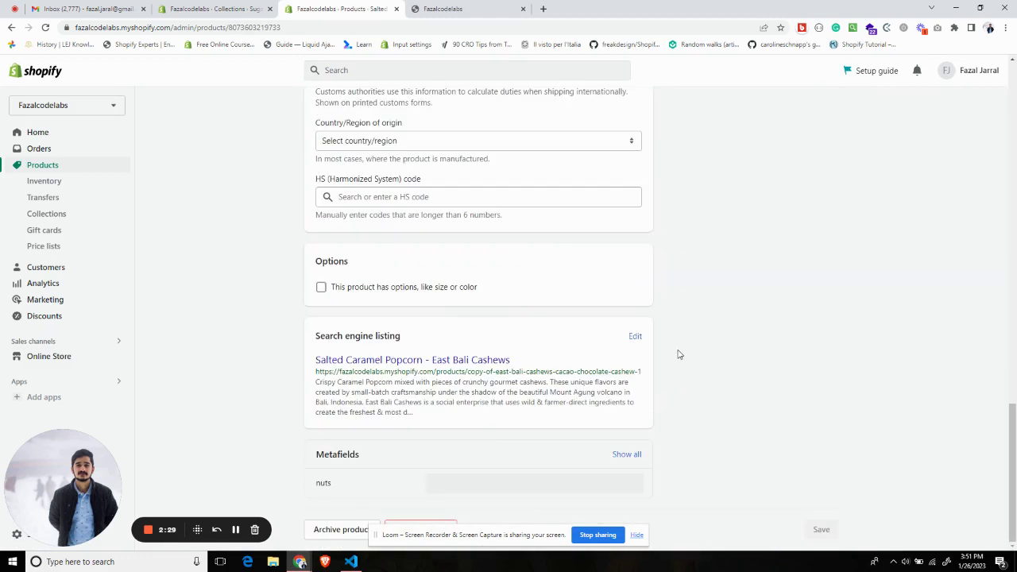
{"action": "left_click", "coordinate": [517, 482]}
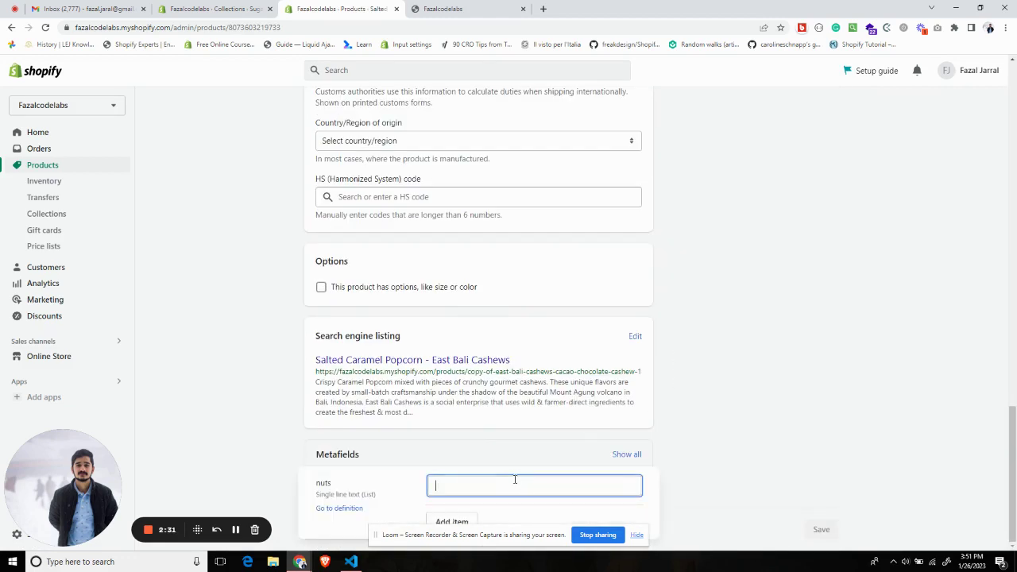
{"action": "type", "text": "sugar n"}
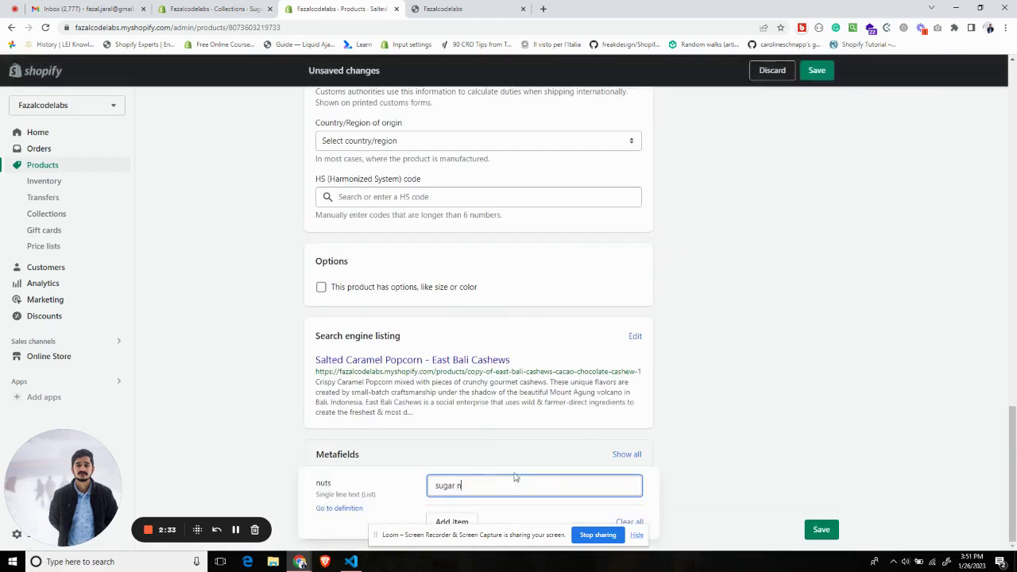
{"action": "type", "text": "uts"}
{"action": "key", "text": "Return"}
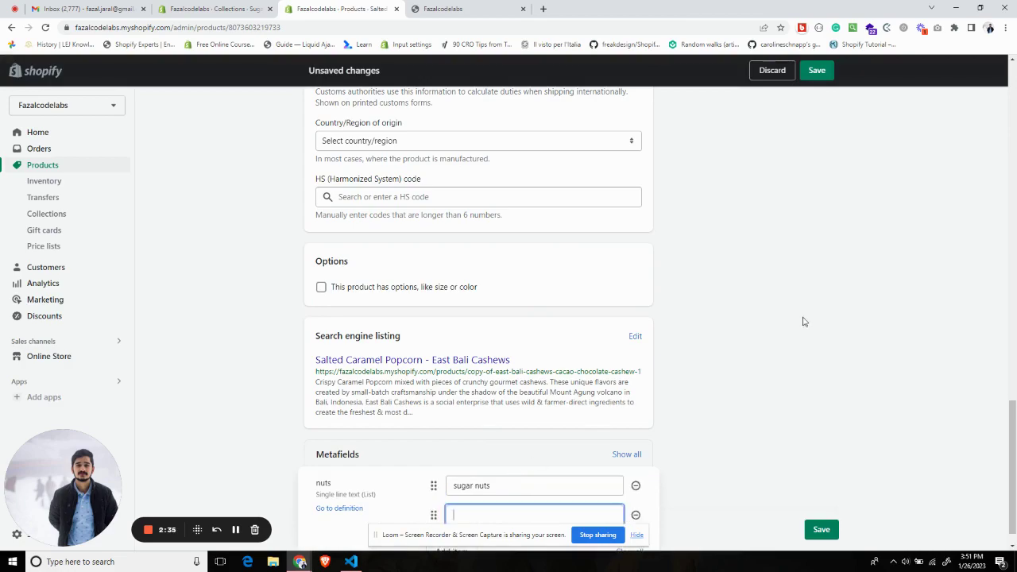
{"action": "scroll", "coordinate": [803, 321], "scroll_direction": "up", "scroll_amount": 15}
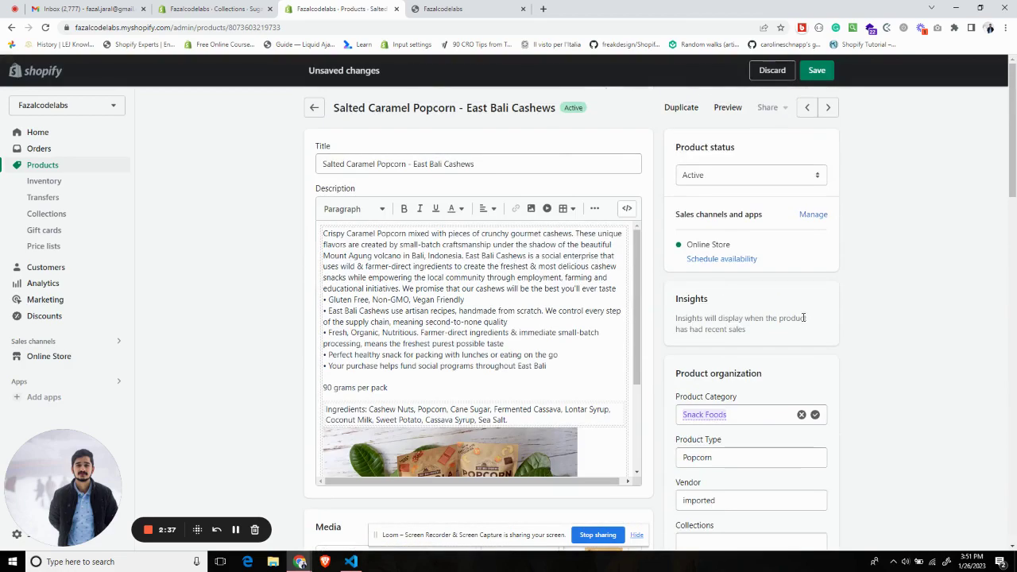
{"action": "scroll", "coordinate": [803, 318], "scroll_direction": "down", "scroll_amount": 15}
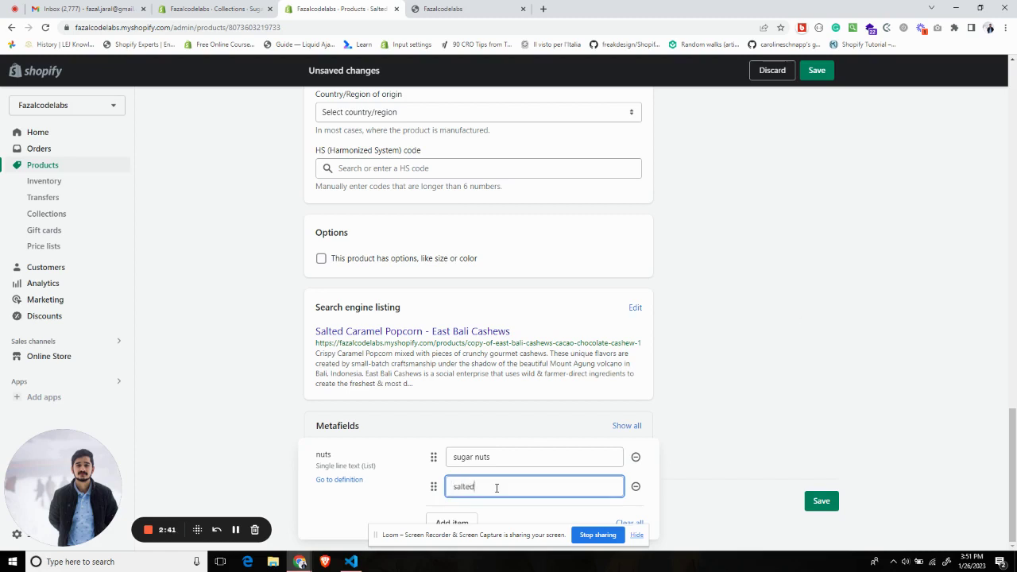
{"action": "left_click", "coordinate": [820, 498]}
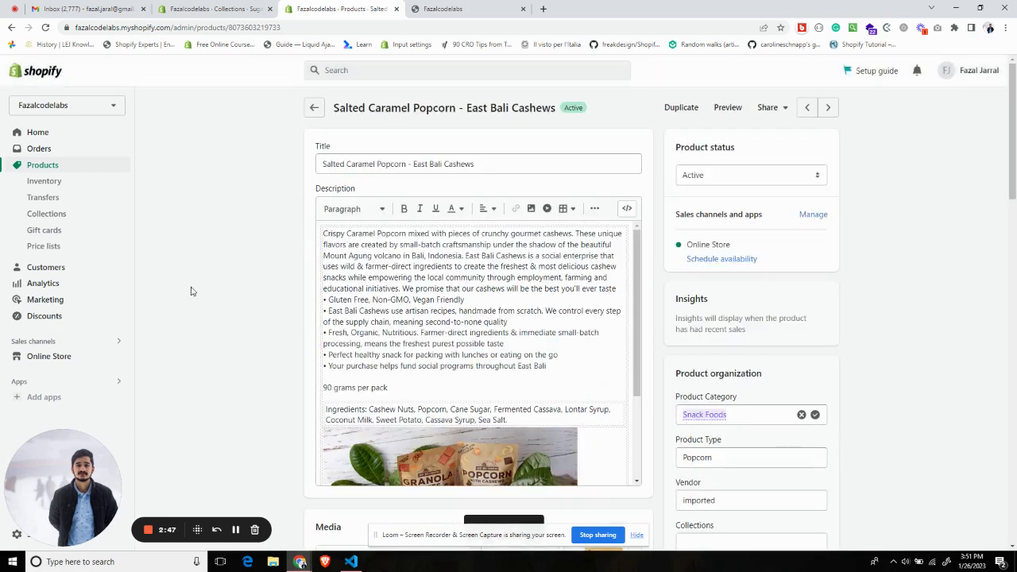
Step: Open Sugar Nuts and confirm it lists Salted Caramel Popcorn and Cacao Chocolate Cashew
{"action": "left_click", "coordinate": [65, 216]}
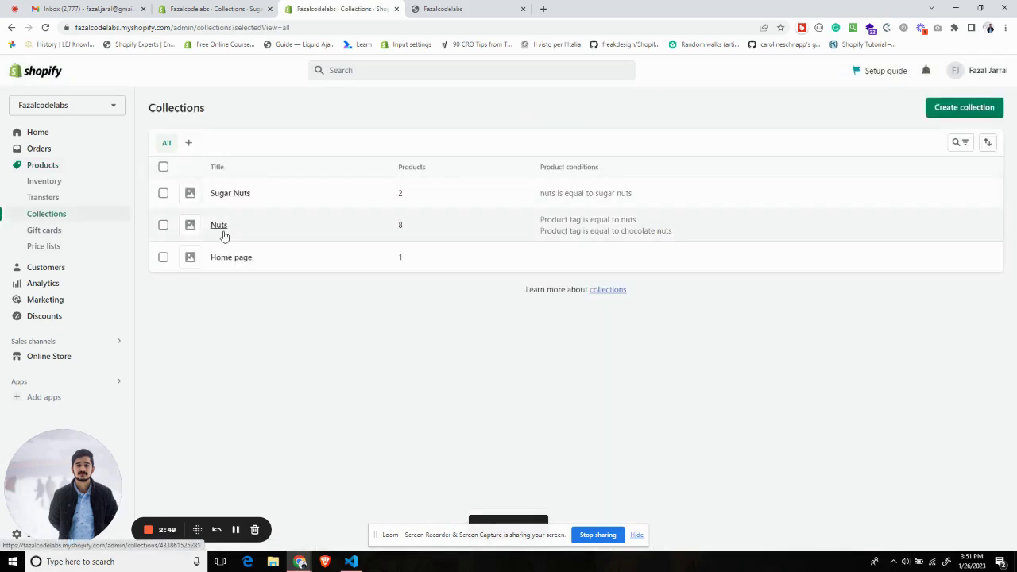
{"action": "left_click", "coordinate": [230, 196]}
{"action": "scroll", "coordinate": [572, 325], "scroll_direction": "down", "scroll_amount": 3}
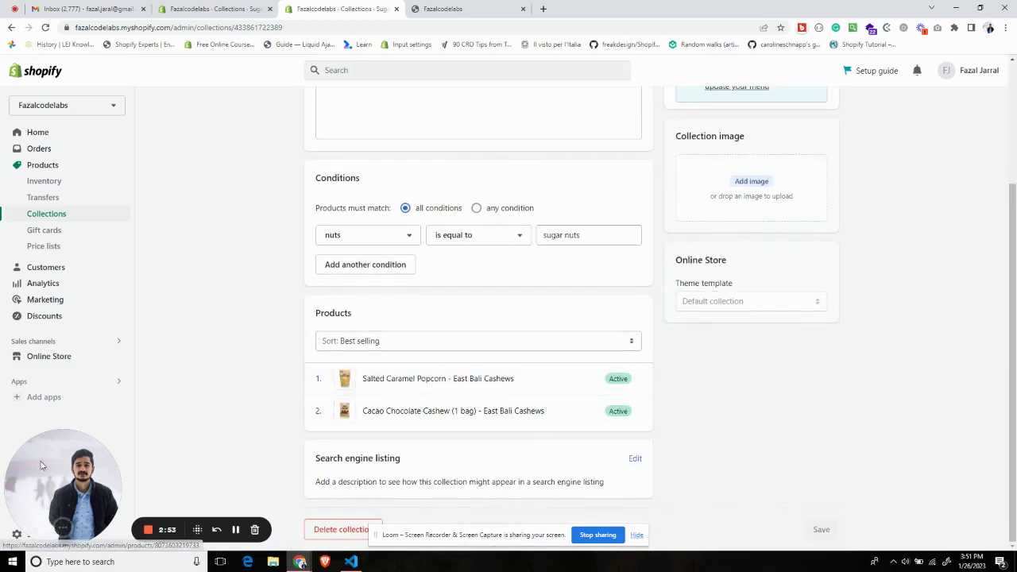
{"action": "left_click_drag", "start_coordinate": [47, 466], "coordinate": [50, 288]}
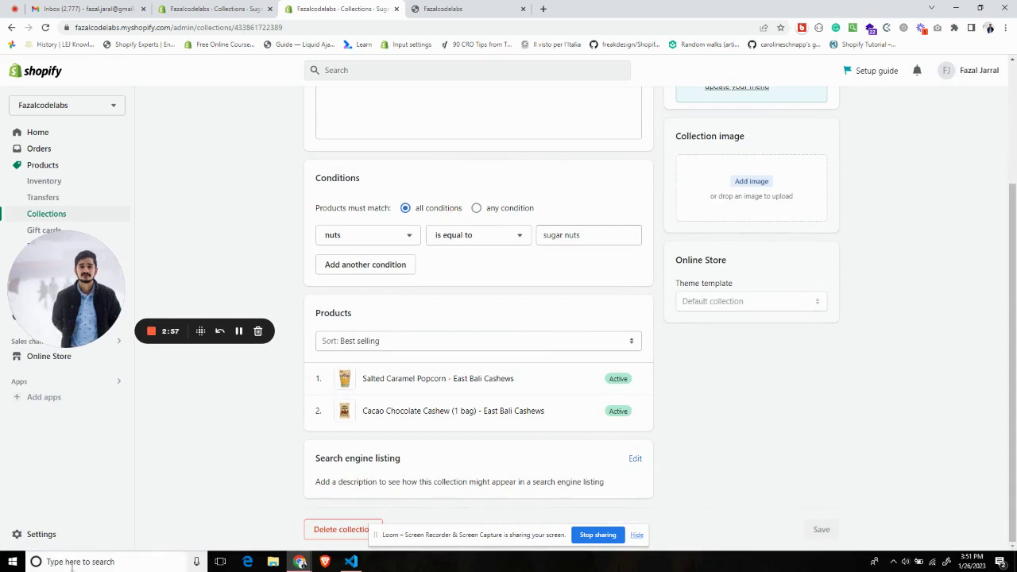
Step: Add a product metafield definition 'taste': single line text list, enabled for automated collections
{"action": "left_click", "coordinate": [24, 540]}
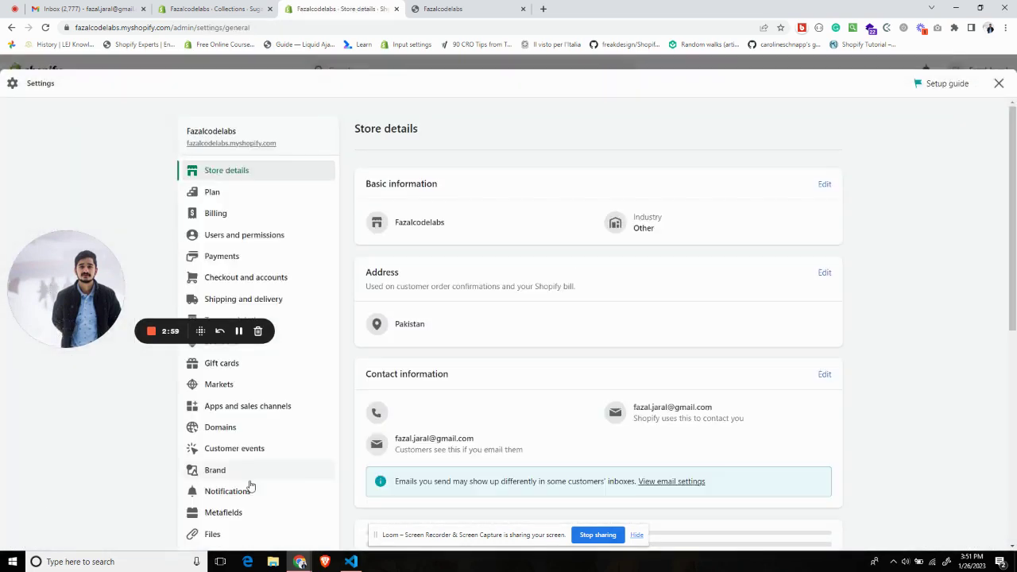
{"action": "left_click", "coordinate": [227, 515]}
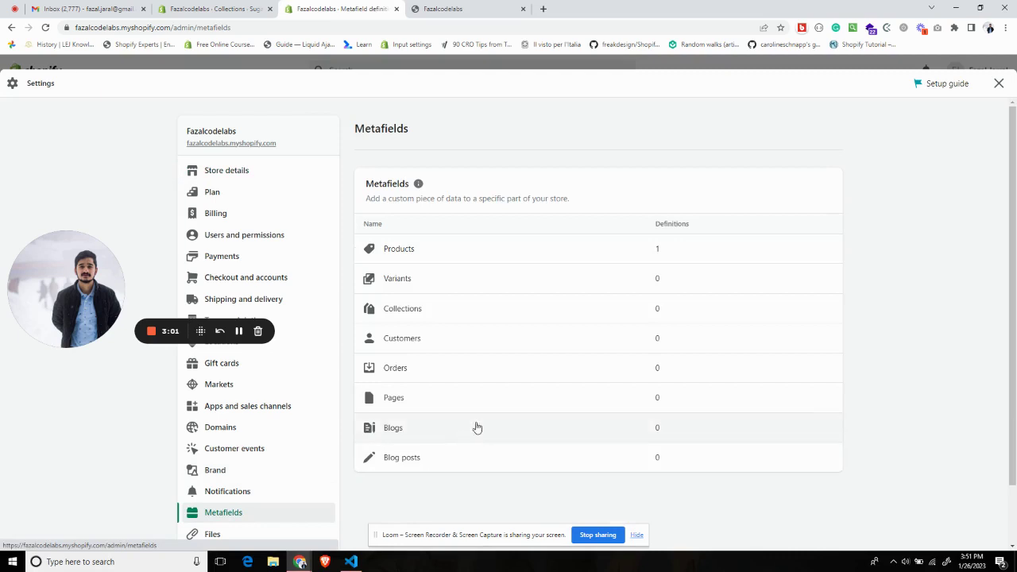
{"action": "left_click", "coordinate": [396, 252]}
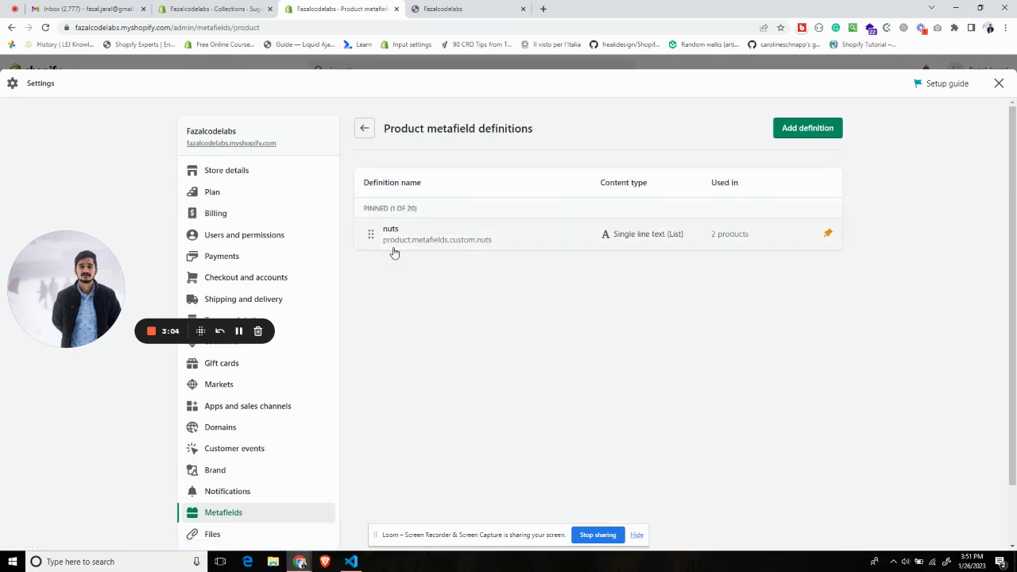
{"action": "left_click", "coordinate": [815, 129]}
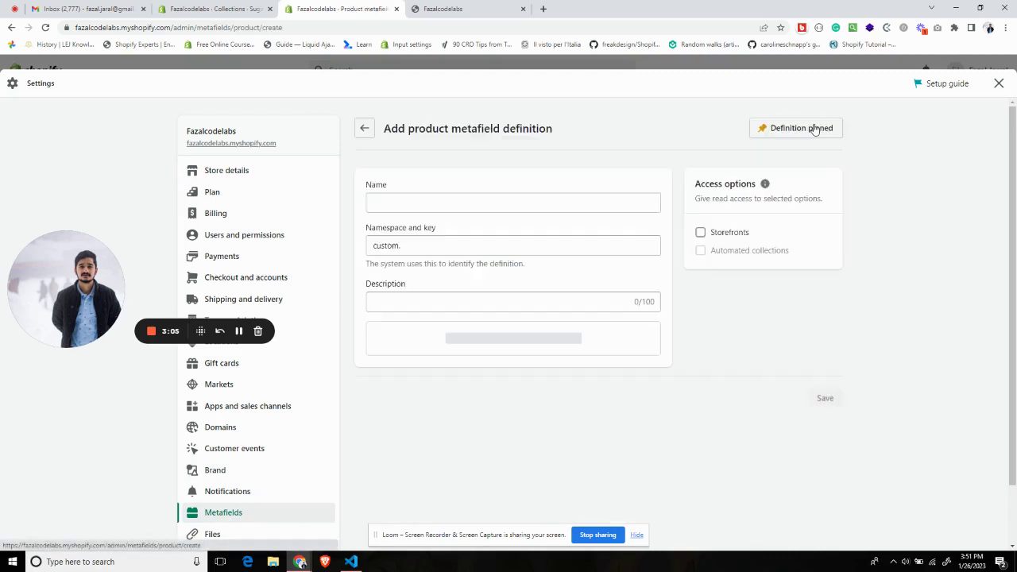
{"action": "left_click", "coordinate": [447, 205]}
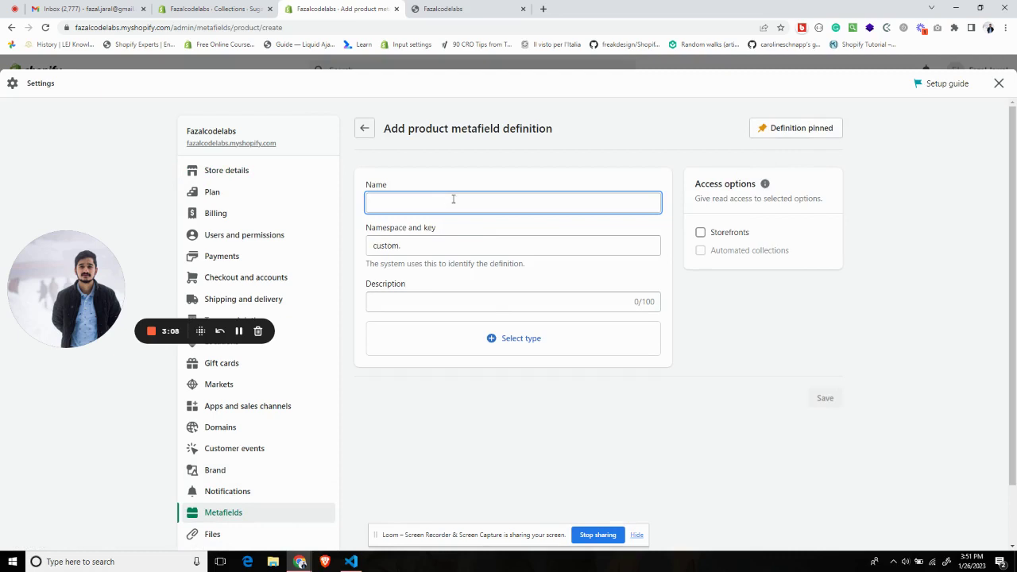
{"action": "type", "text": "taste"}
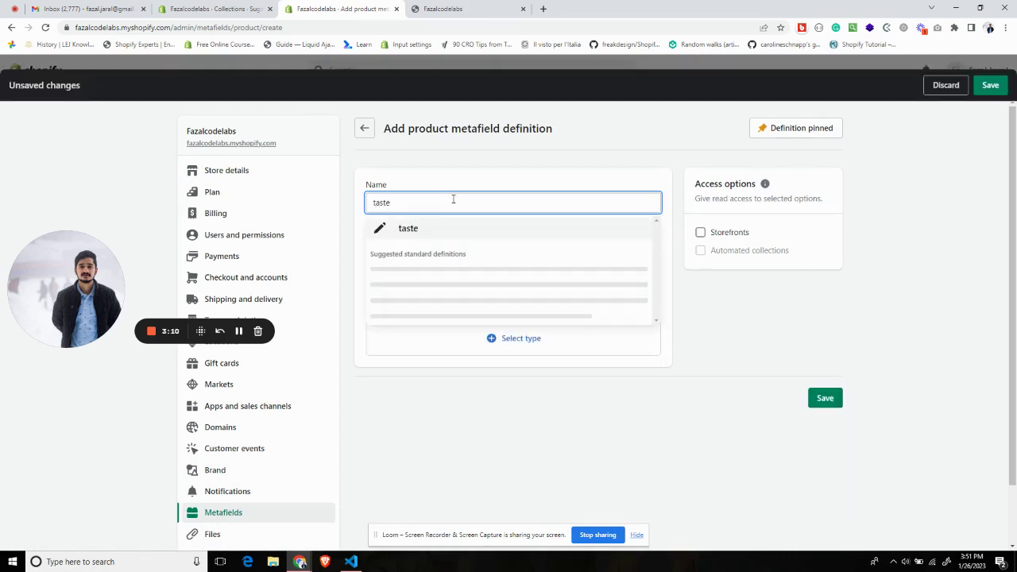
{"action": "left_click", "coordinate": [464, 228]}
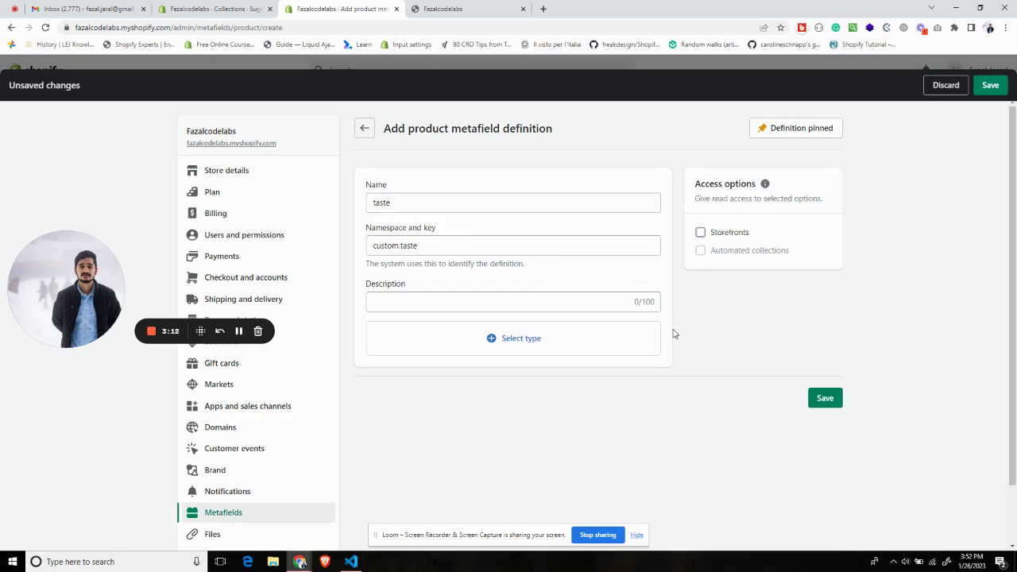
{"action": "left_click", "coordinate": [558, 340]}
{"action": "left_click", "coordinate": [448, 124]}
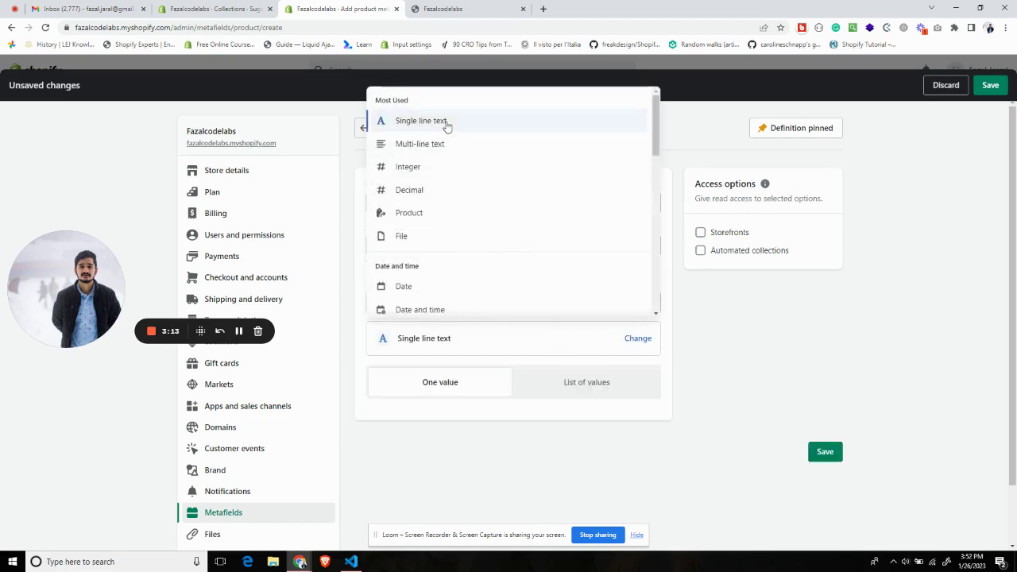
{"action": "left_click", "coordinate": [590, 388]}
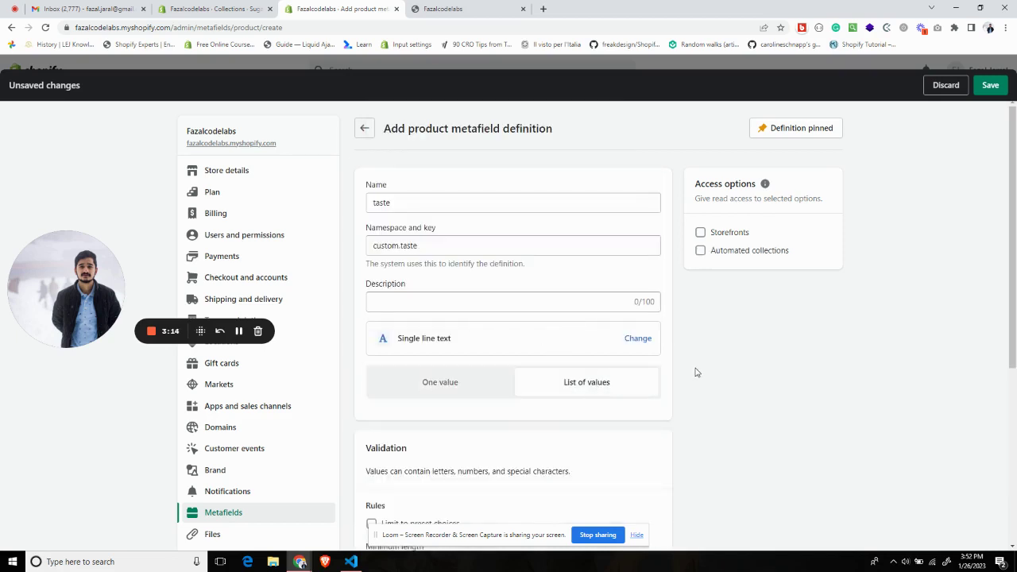
{"action": "left_click", "coordinate": [703, 253]}
{"action": "left_click", "coordinate": [994, 87]}
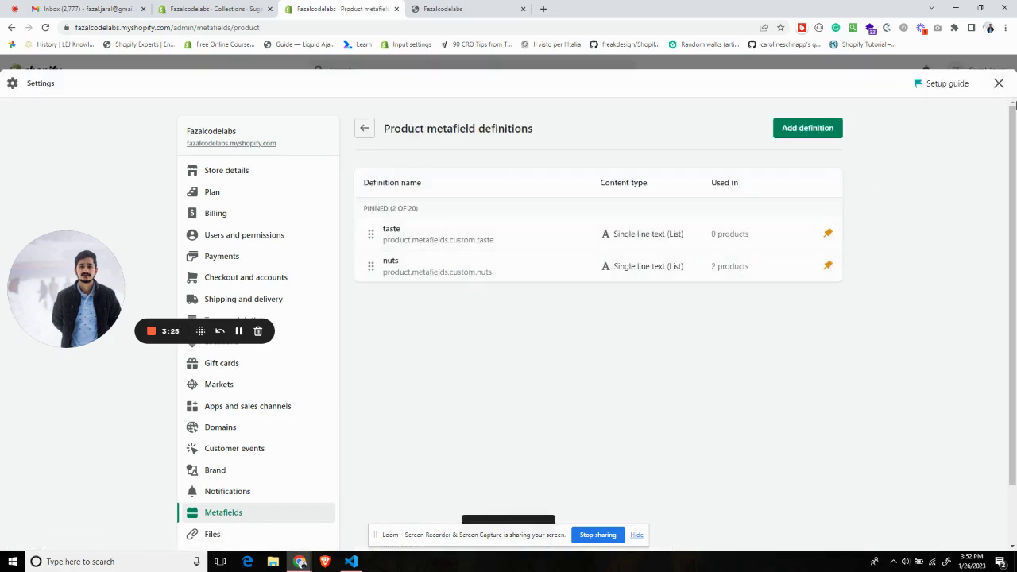
Step: Close Settings and return to the Collections list
{"action": "left_click", "coordinate": [999, 83]}
{"action": "left_click_drag", "start_coordinate": [77, 274], "coordinate": [902, 483]}
{"action": "left_click", "coordinate": [62, 211]}
Step: Start a new collection and enter the title 'Tasty'
{"action": "left_click", "coordinate": [964, 107]}
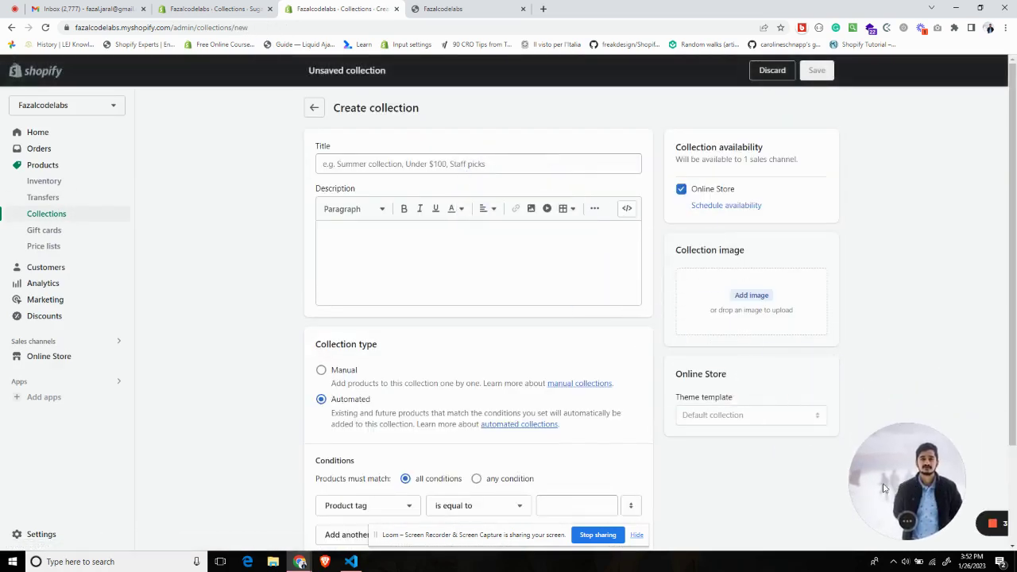
{"action": "left_click", "coordinate": [380, 163]}
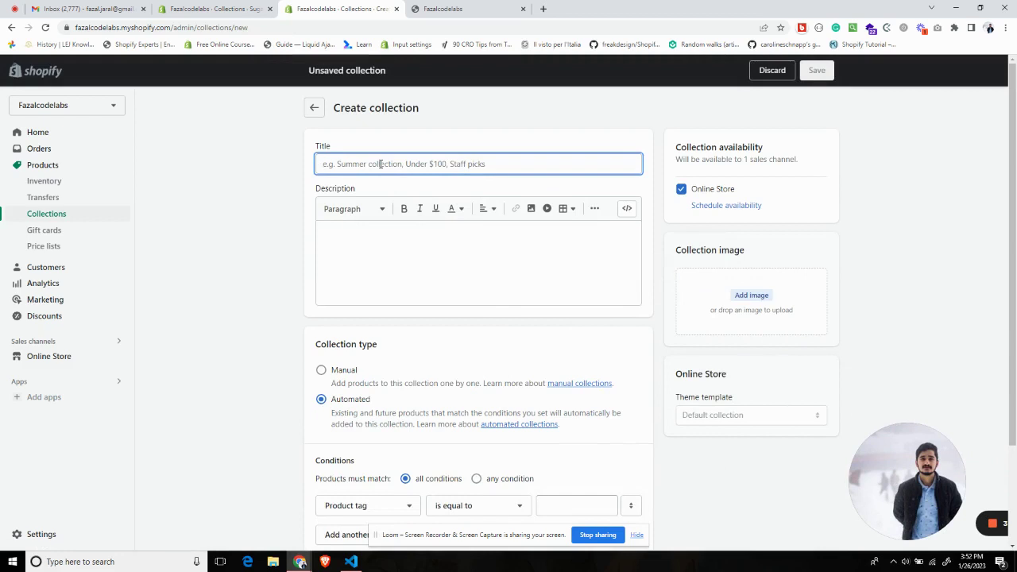
{"action": "type", "text": "Tasty nuts"}
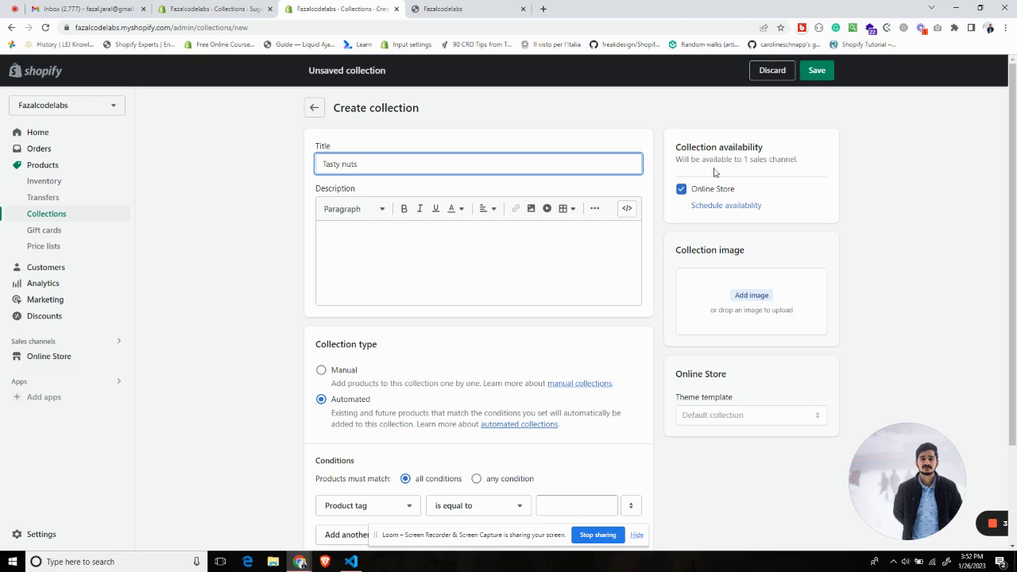
{"action": "scroll", "coordinate": [938, 271], "scroll_direction": "down", "scroll_amount": 3}
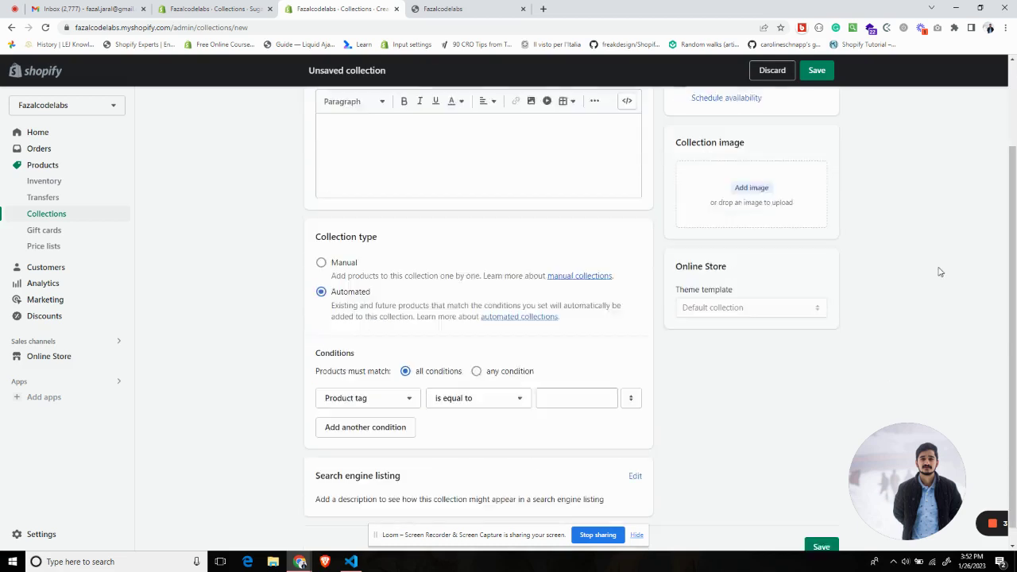
Step: Add conditions taste equals 'salty' and taste equals 'sour'
{"action": "left_click", "coordinate": [363, 381]}
{"action": "scroll", "coordinate": [379, 302], "scroll_direction": "down", "scroll_amount": 2}
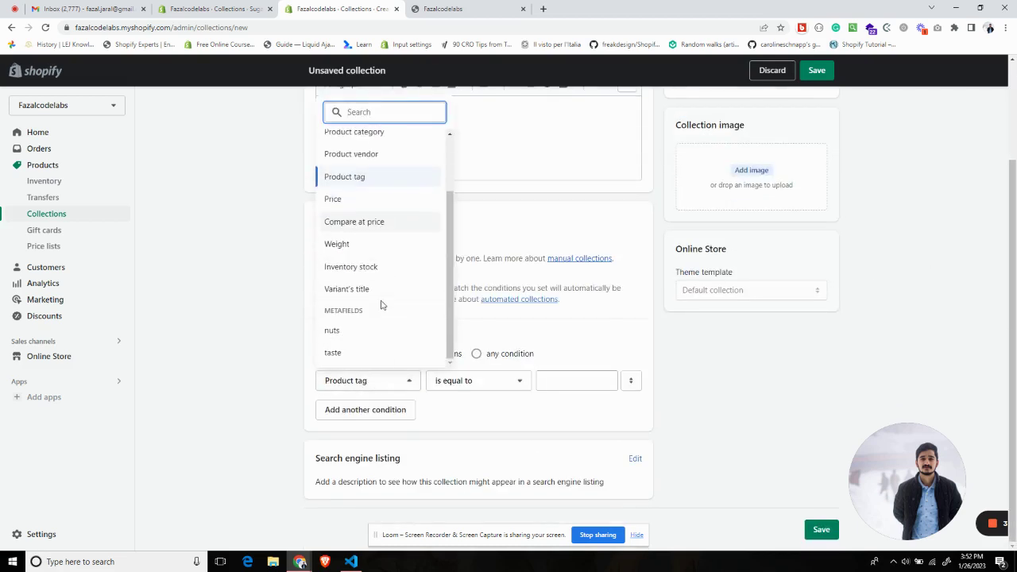
{"action": "left_click", "coordinate": [334, 353]}
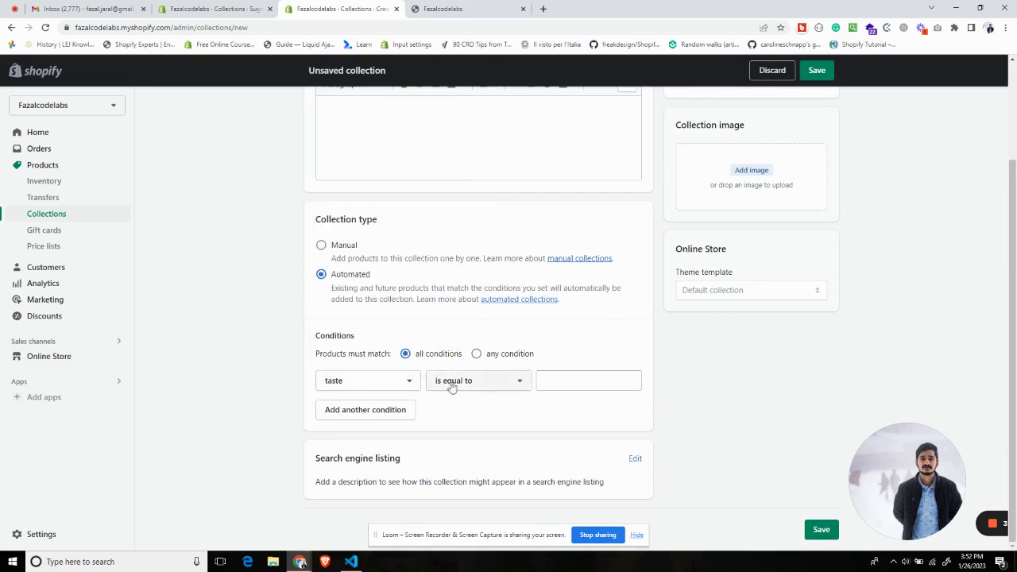
{"action": "left_click", "coordinate": [586, 383]}
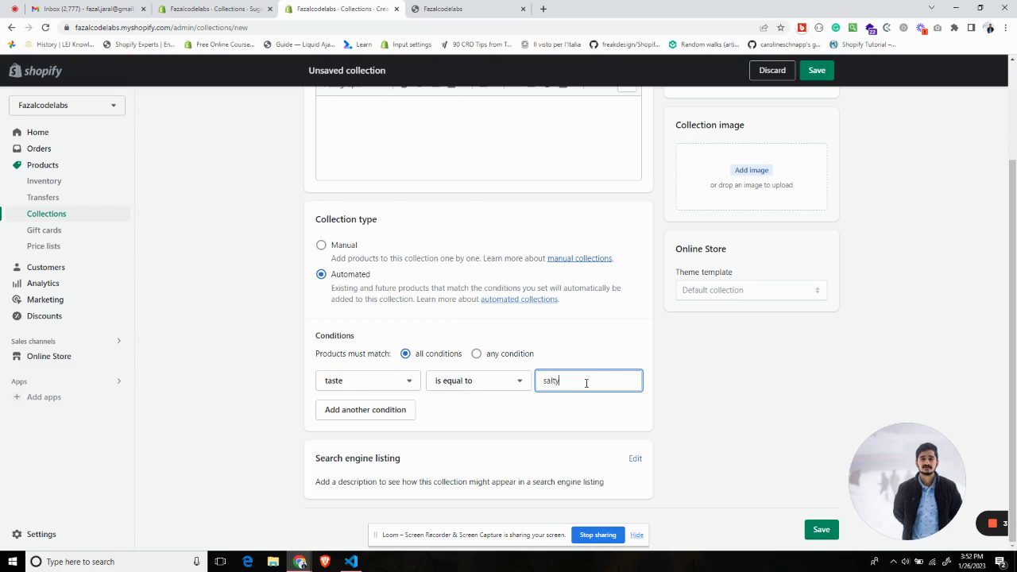
{"action": "left_click", "coordinate": [765, 384]}
{"action": "left_click", "coordinate": [371, 410]}
{"action": "left_click", "coordinate": [546, 410]}
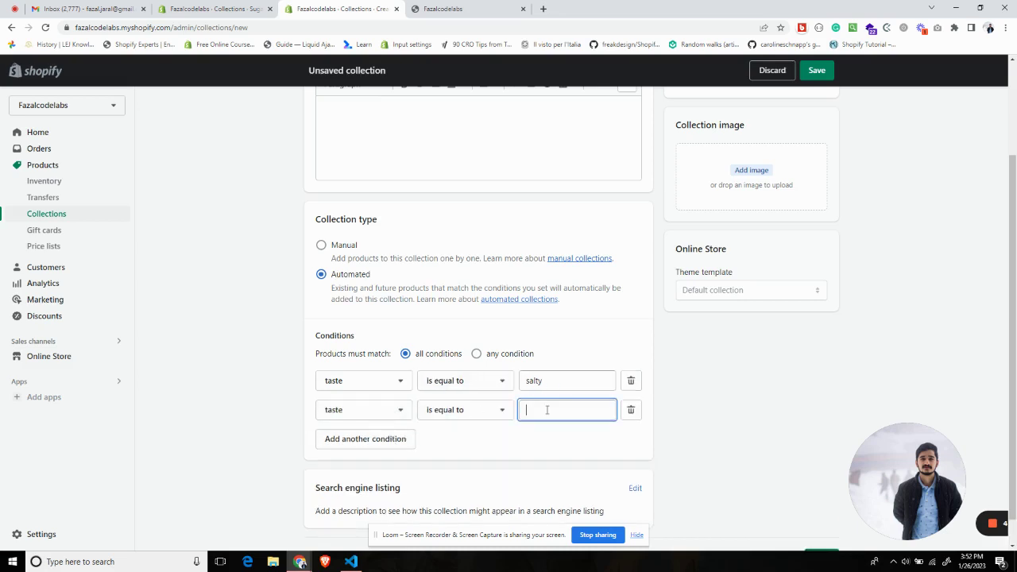
{"action": "left_click", "coordinate": [645, 399]}
Step: Add a third condition: nuts metafield equals 'nuts'
{"action": "left_click", "coordinate": [374, 442]}
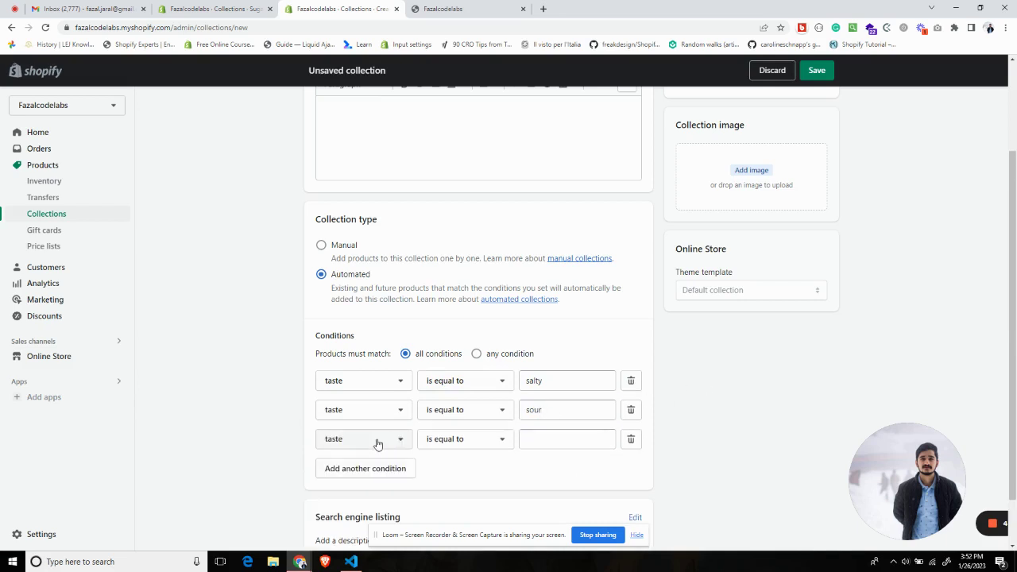
{"action": "left_click", "coordinate": [377, 442]}
{"action": "left_click", "coordinate": [352, 388]}
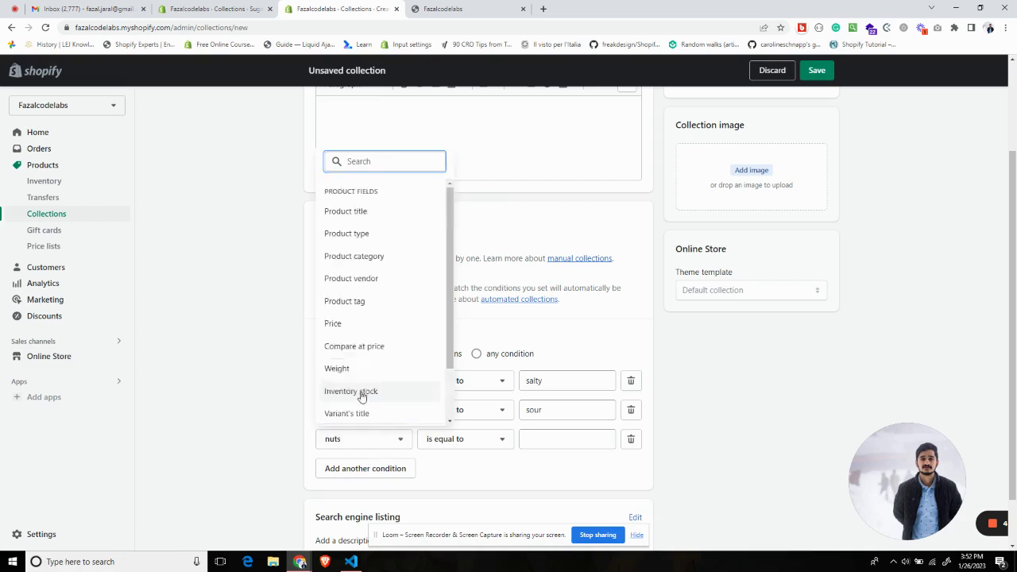
{"action": "left_click", "coordinate": [581, 441]}
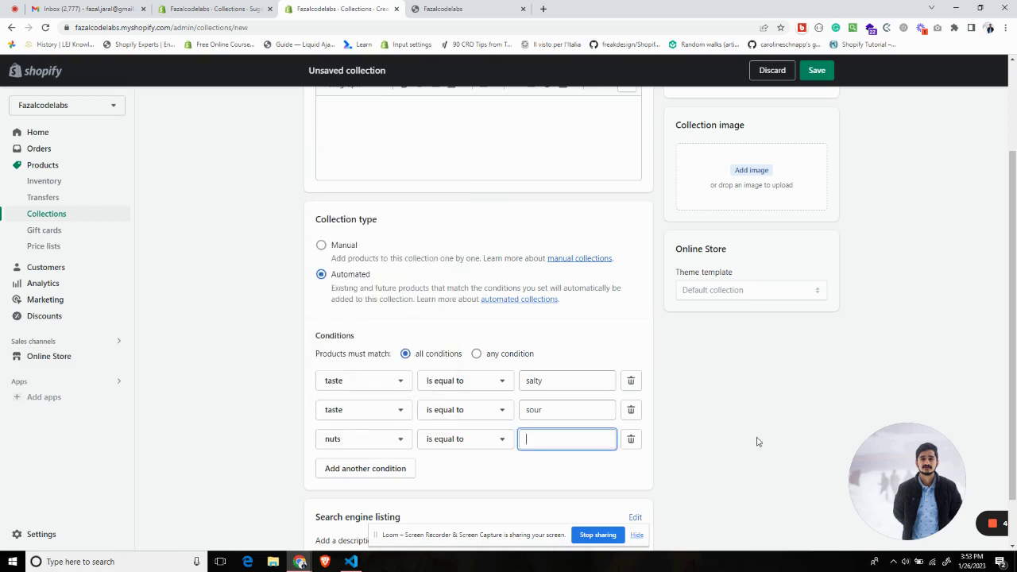
{"action": "type", "text": "nuts"}
{"action": "left_click", "coordinate": [810, 410]}
Step: Set Tasty nuts to match any of its three conditions and save the collection
{"action": "scroll", "coordinate": [456, 440], "scroll_direction": "down", "scroll_amount": 1}
{"action": "scroll", "coordinate": [456, 474], "scroll_direction": "up", "scroll_amount": 3}
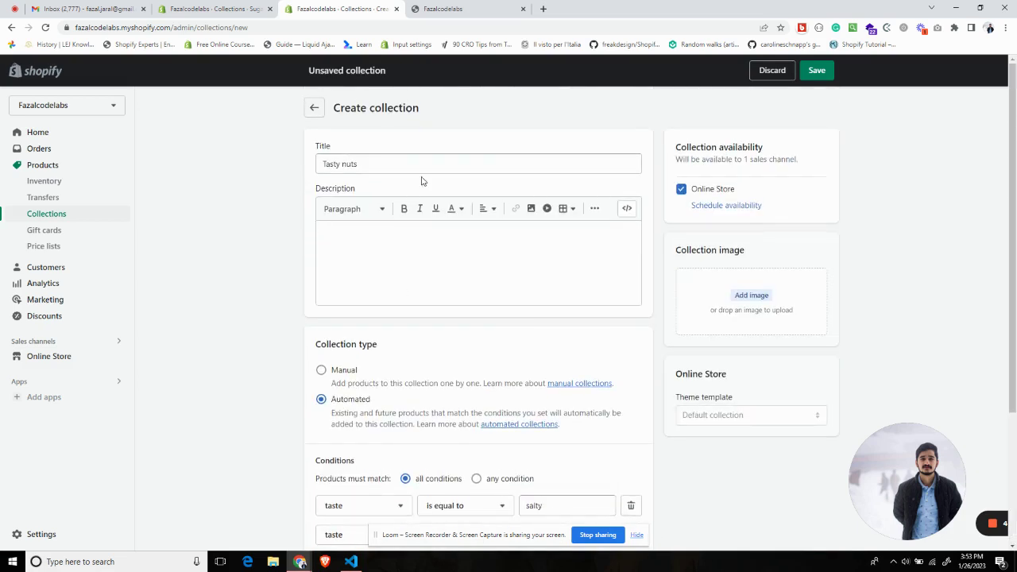
{"action": "triple_click", "coordinate": [338, 157]}
{"action": "left_click", "coordinate": [275, 230]}
{"action": "scroll", "coordinate": [209, 409], "scroll_direction": "down", "scroll_amount": 3}
{"action": "left_click", "coordinate": [477, 297]}
{"action": "scroll", "coordinate": [482, 290], "scroll_direction": "up", "scroll_amount": 3}
{"action": "scroll", "coordinate": [838, 352], "scroll_direction": "down", "scroll_amount": 3}
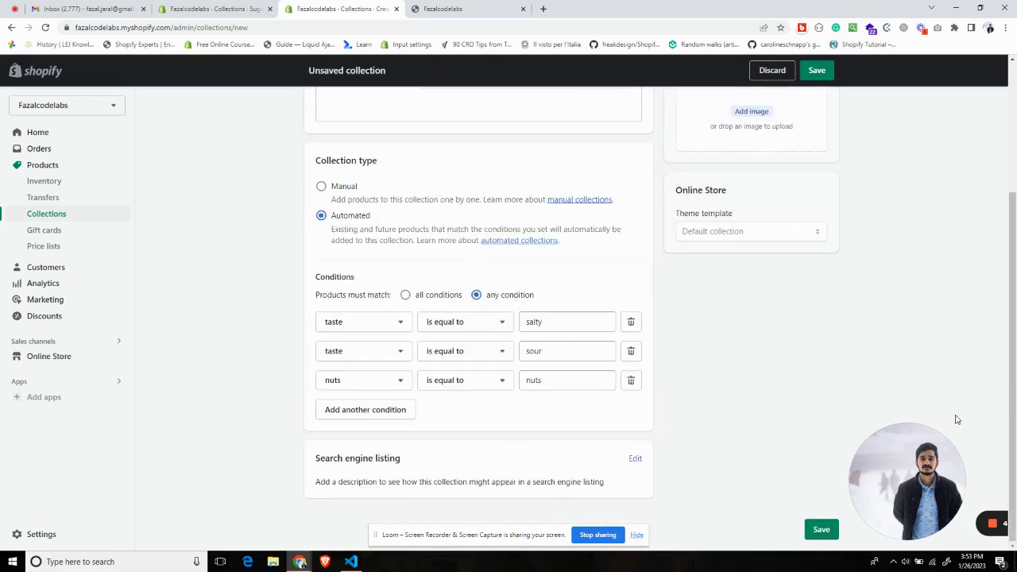
{"action": "left_click", "coordinate": [820, 530]}
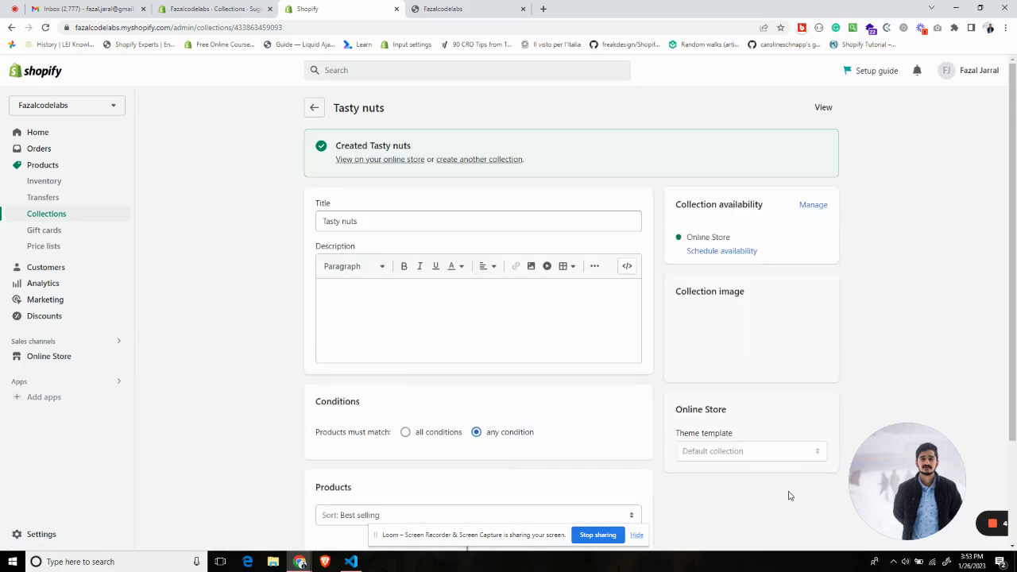
Step: Change the Tasty nuts collection's first taste condition value from 'salty' to 'salted' and save
{"action": "scroll", "coordinate": [960, 371], "scroll_direction": "down", "scroll_amount": 4}
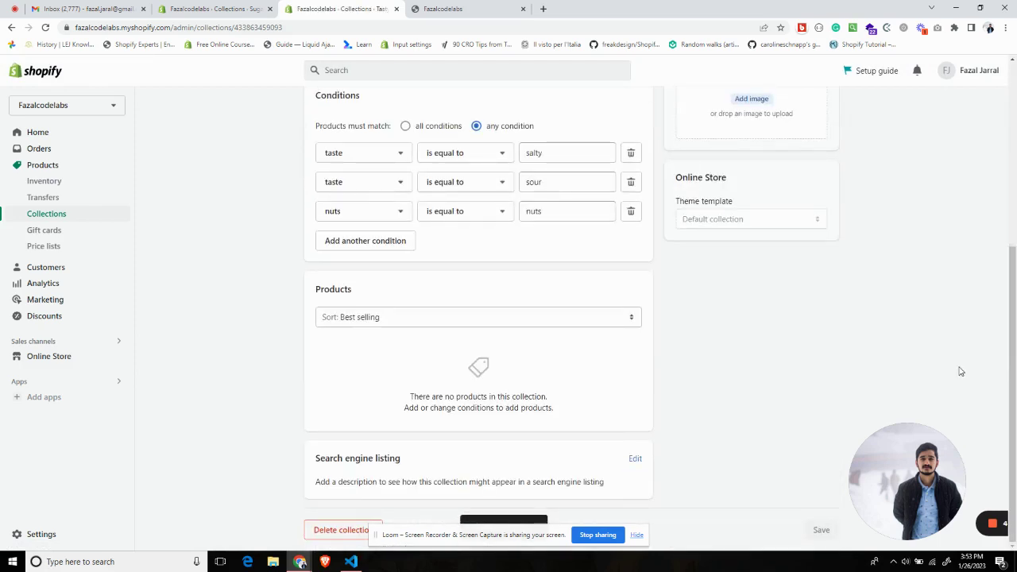
{"action": "double_click", "coordinate": [554, 155]}
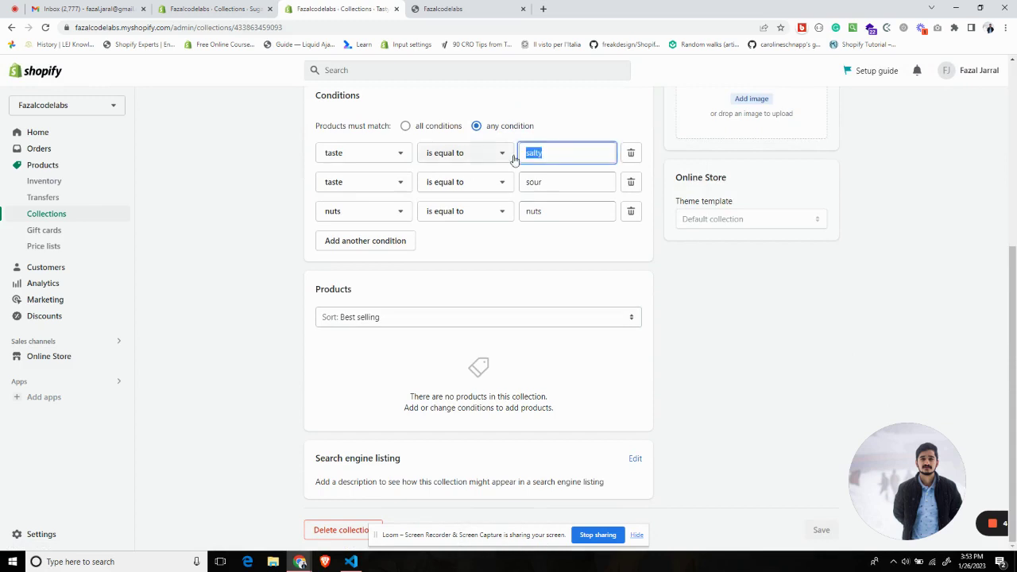
{"action": "left_click", "coordinate": [198, 221]}
{"action": "double_click", "coordinate": [567, 153]}
{"action": "type", "text": "s"}
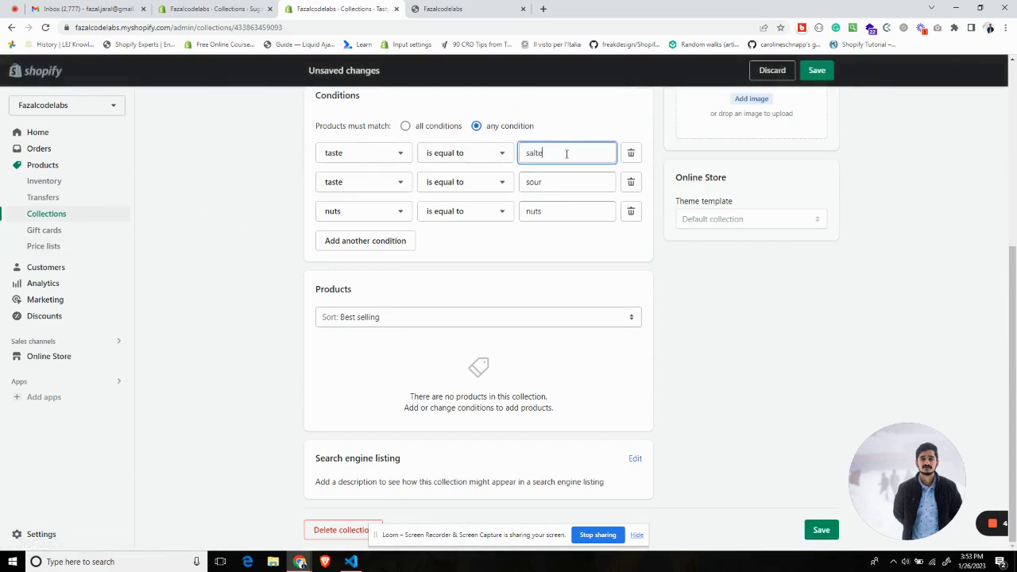
{"action": "left_click", "coordinate": [818, 530]}
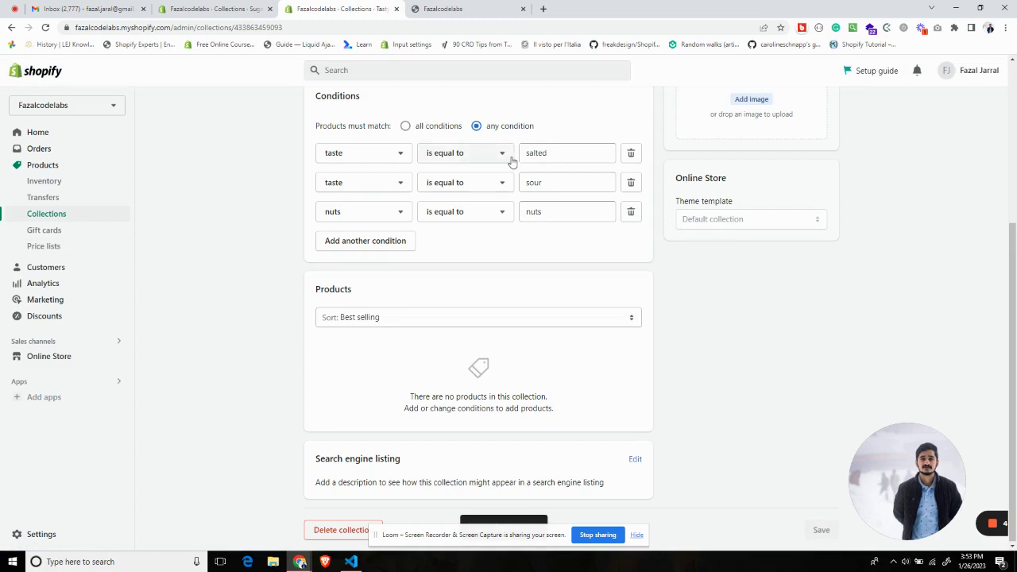
Step: Open the Salted Caramel Popcorn product from the products list and find its metafields
{"action": "left_click", "coordinate": [44, 166]}
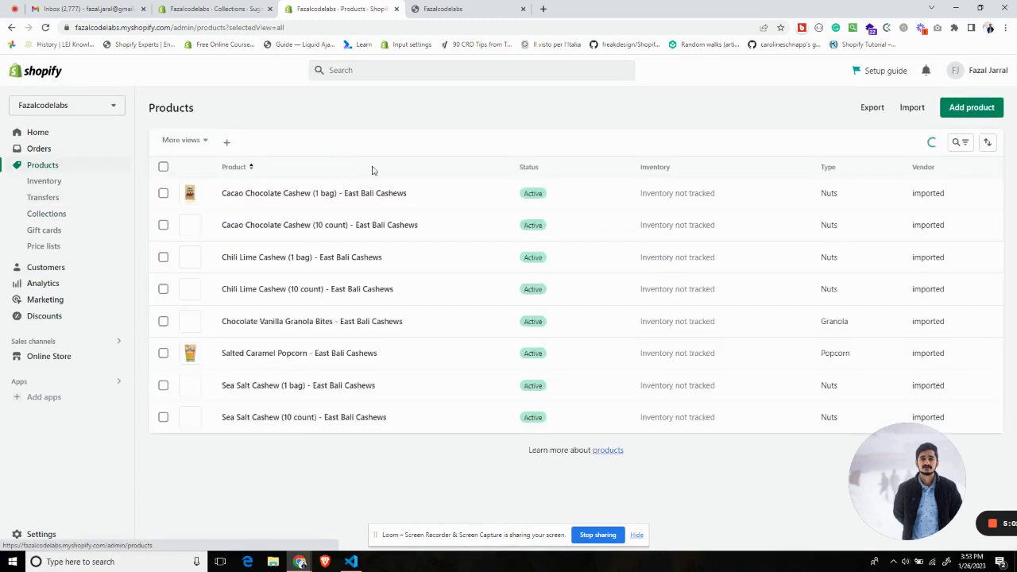
{"action": "left_click", "coordinate": [278, 353]}
{"action": "scroll", "coordinate": [955, 328], "scroll_direction": "down", "scroll_amount": 3}
{"action": "scroll", "coordinate": [955, 328], "scroll_direction": "down", "scroll_amount": 10}
{"action": "scroll", "coordinate": [951, 327], "scroll_direction": "up", "scroll_amount": 3}
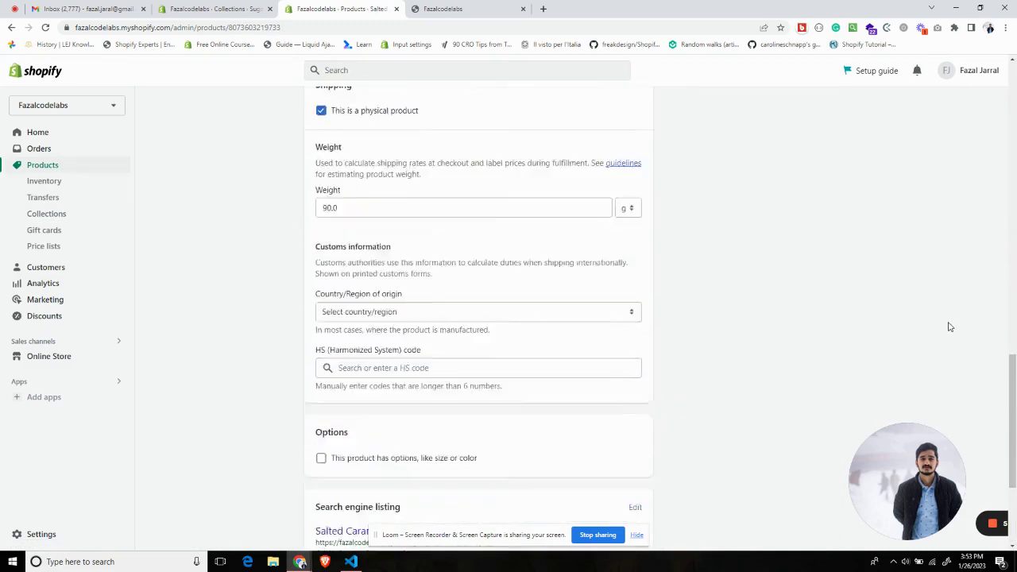
{"action": "scroll", "coordinate": [951, 327], "scroll_direction": "down", "scroll_amount": 3}
Step: Inspect the nuts metafield values 'sugar nuts' and 'salted', then close it unchanged
{"action": "left_click", "coordinate": [525, 481]}
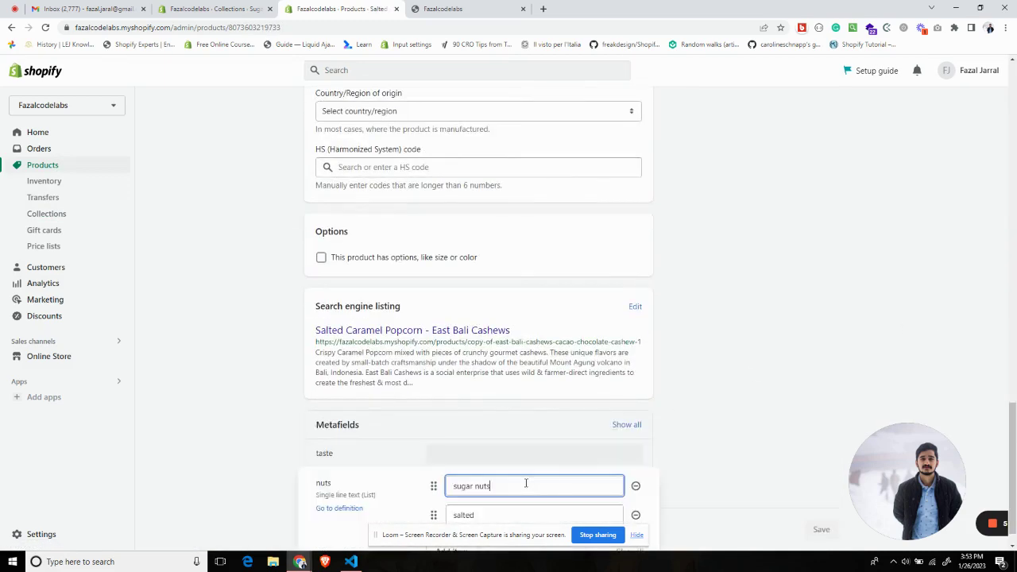
{"action": "left_click", "coordinate": [503, 487]}
{"action": "double_click", "coordinate": [502, 491]}
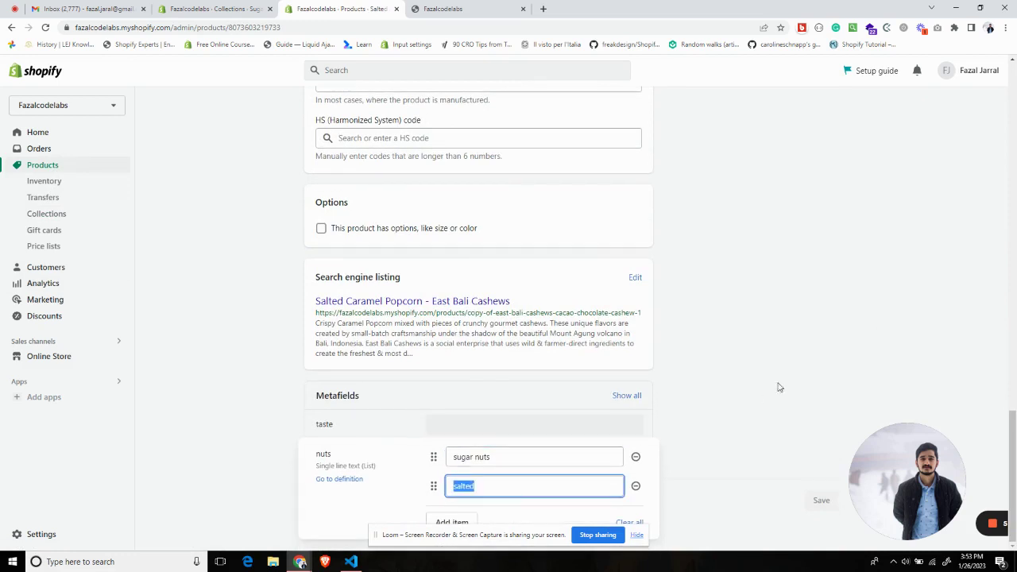
{"action": "left_click", "coordinate": [833, 341]}
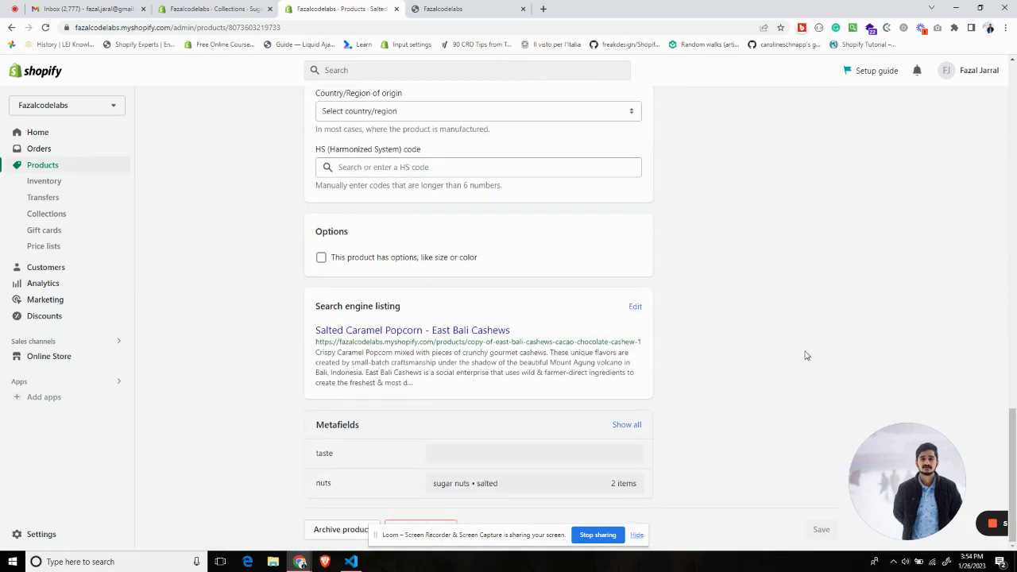
{"action": "left_click", "coordinate": [54, 221]}
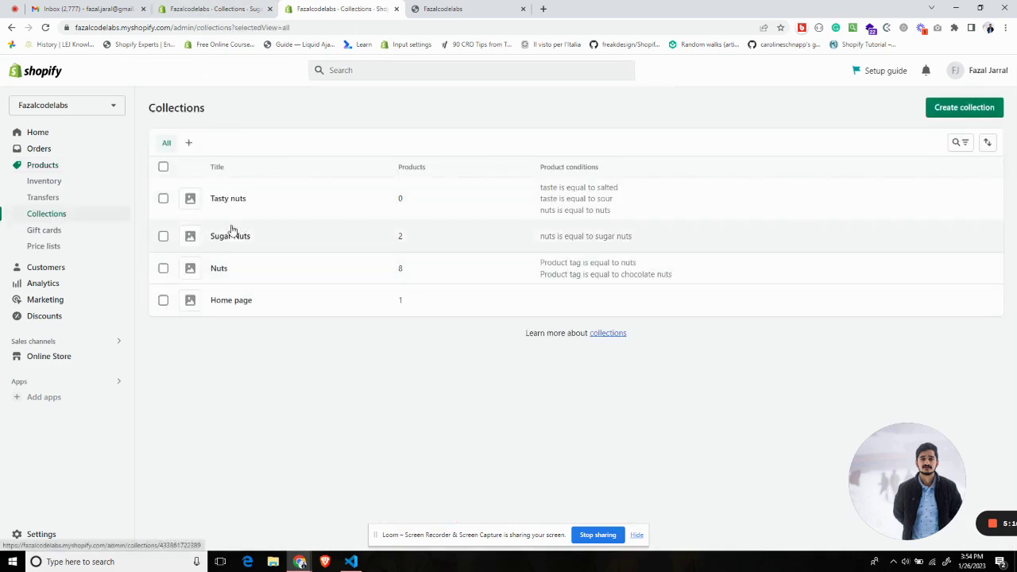
{"action": "left_click", "coordinate": [229, 206]}
{"action": "scroll", "coordinate": [597, 326], "scroll_direction": "down", "scroll_amount": 2}
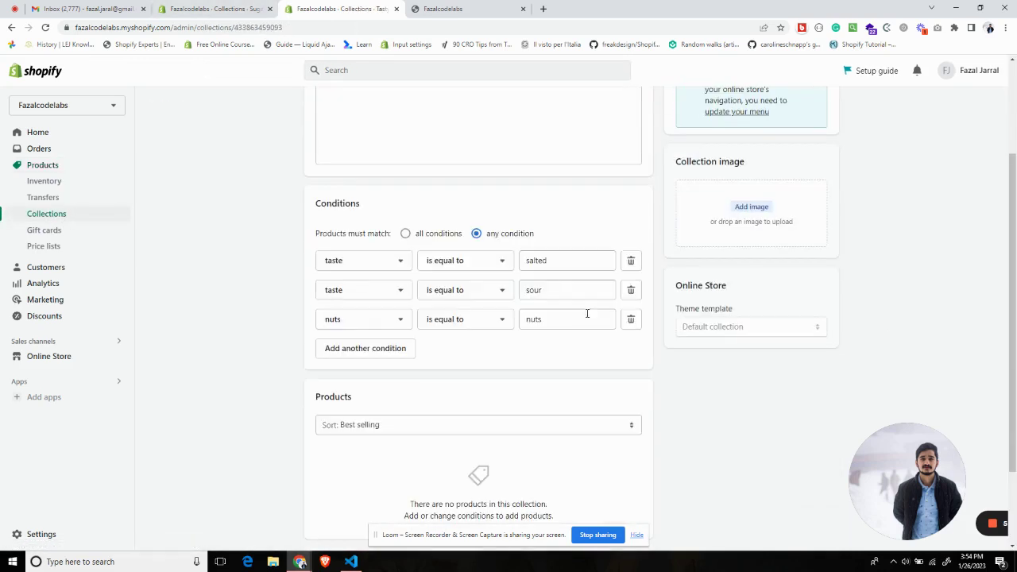
{"action": "double_click", "coordinate": [564, 261]}
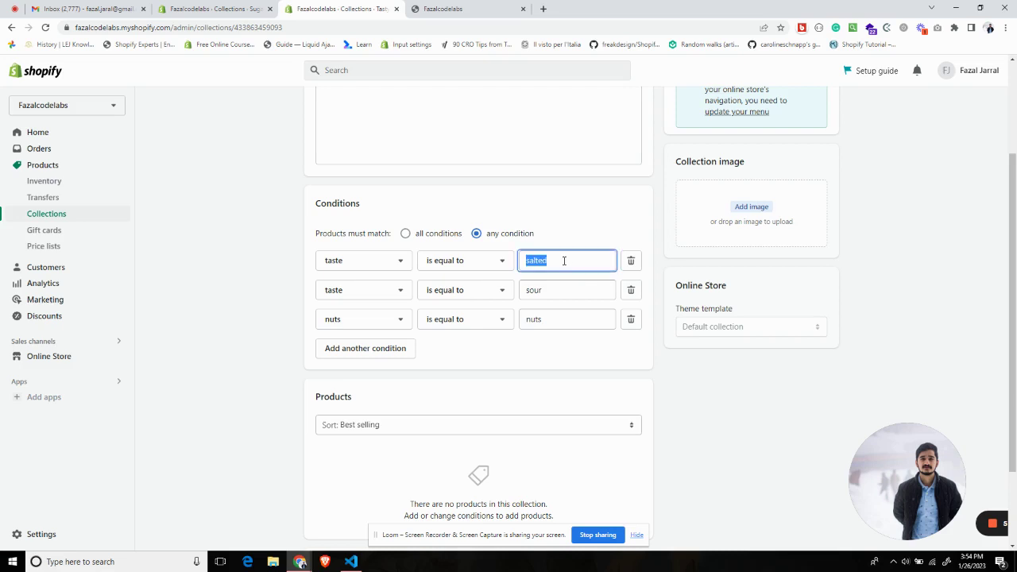
{"action": "left_click", "coordinate": [564, 261]}
Step: Open Salted Caramel Popcorn again and remove 'sugar nuts' from its nuts metafield
{"action": "left_click", "coordinate": [51, 165]}
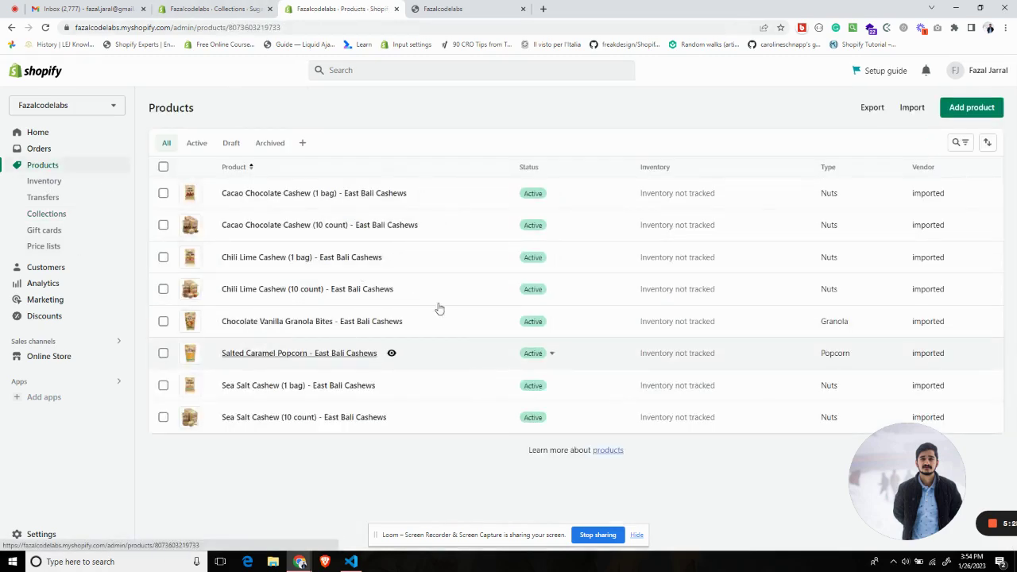
{"action": "left_click", "coordinate": [248, 353]}
{"action": "scroll", "coordinate": [678, 350], "scroll_direction": "down", "scroll_amount": 15}
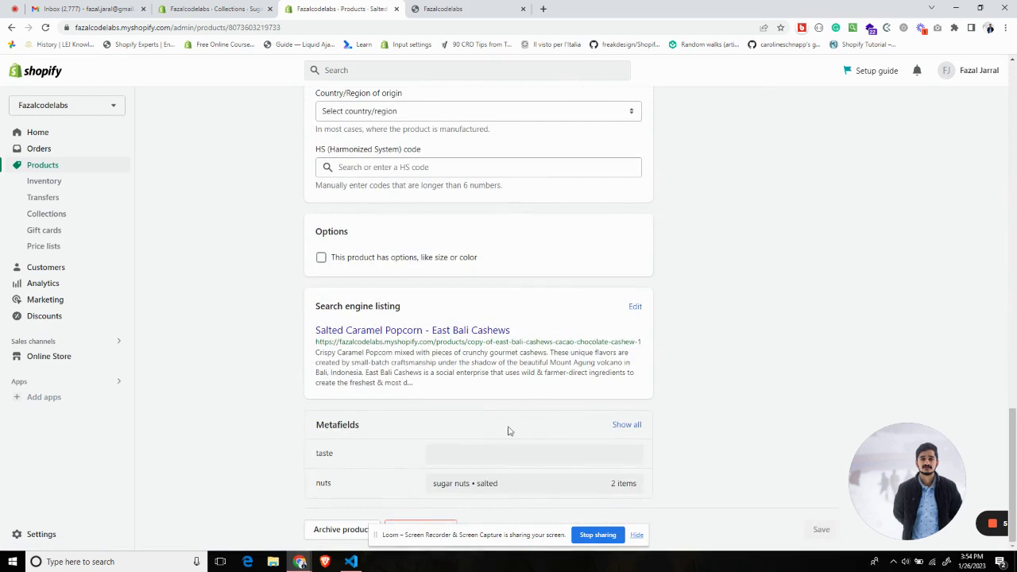
{"action": "left_click", "coordinate": [530, 483]}
{"action": "left_click", "coordinate": [635, 487]}
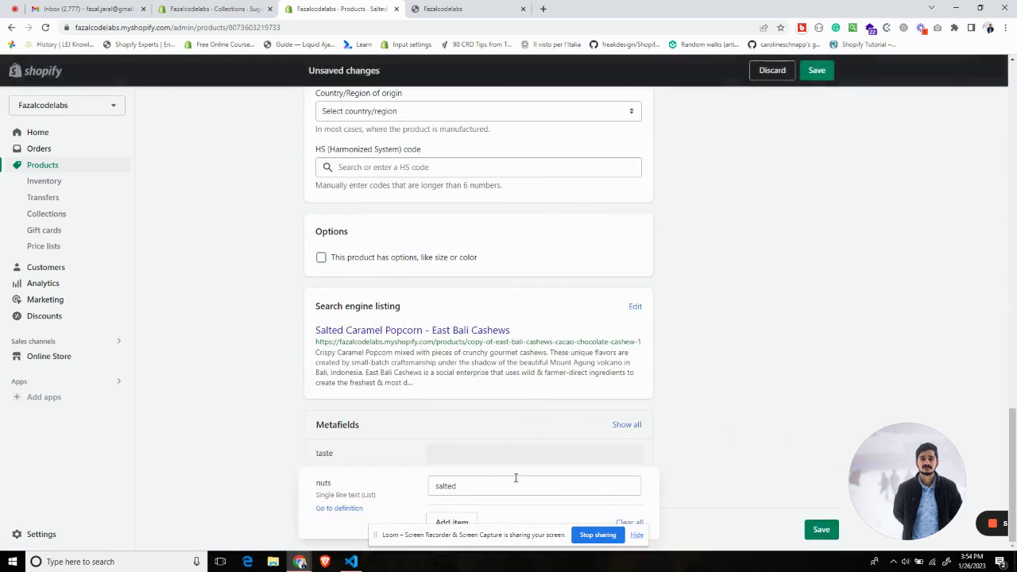
{"action": "left_click", "coordinate": [513, 487]}
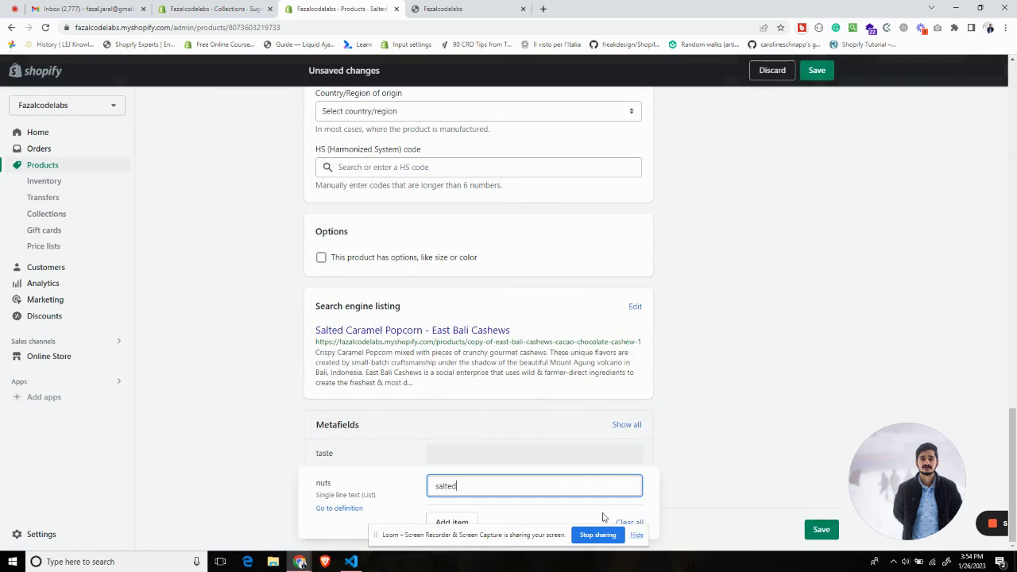
{"action": "left_click", "coordinate": [631, 523]}
Step: Set the product's taste metafield to 'salted' and save the product
{"action": "left_click", "coordinate": [506, 458]}
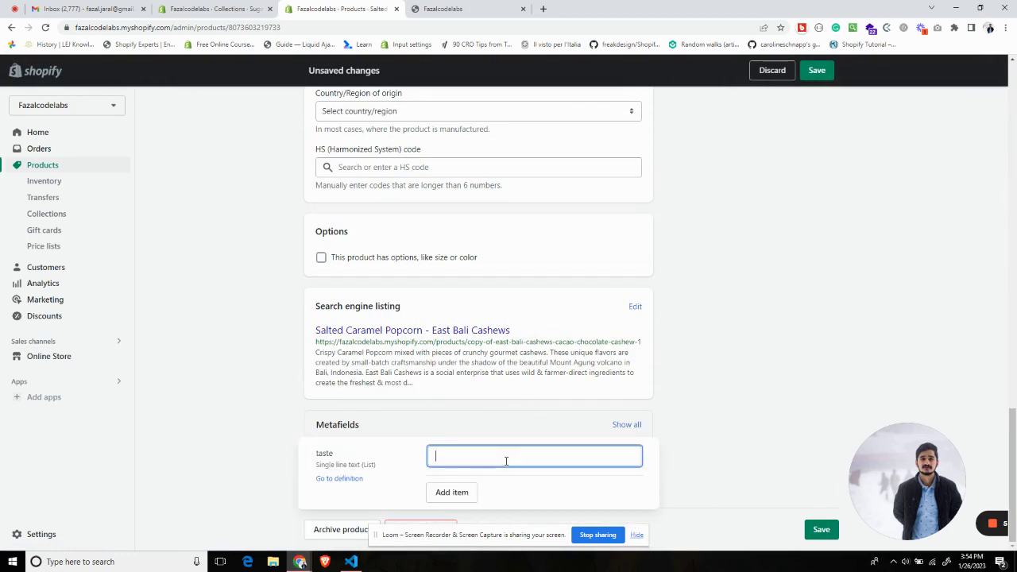
{"action": "type", "text": "salted"}
{"action": "left_click", "coordinate": [821, 529]}
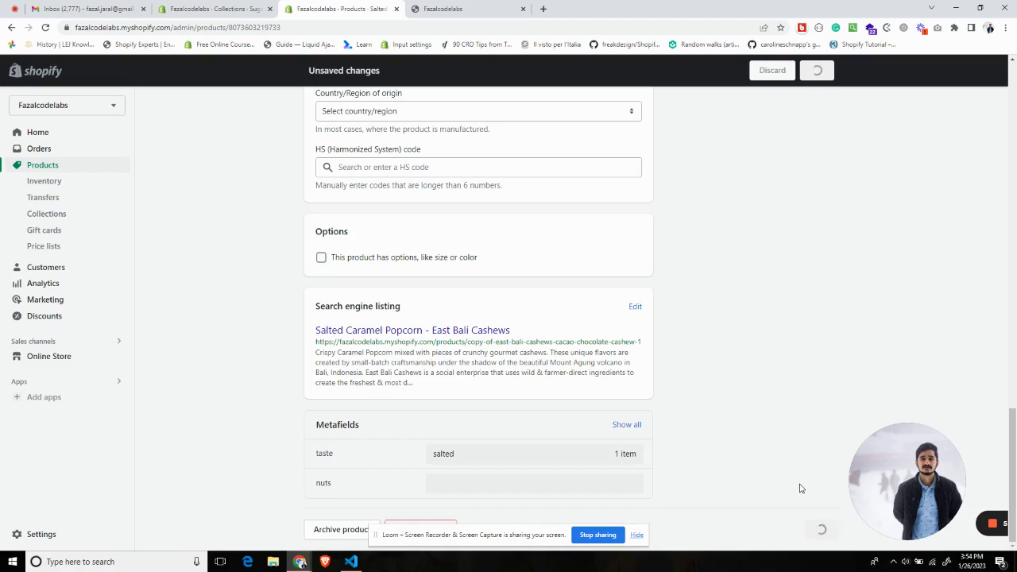
Step: Reopen the Tasty nuts collection, confirm Salted Caramel Popcorn is listed, and view it on the storefront
{"action": "left_click", "coordinate": [213, 9]}
{"action": "scroll", "coordinate": [284, 167], "scroll_direction": "up", "scroll_amount": 2}
{"action": "left_click", "coordinate": [314, 107]}
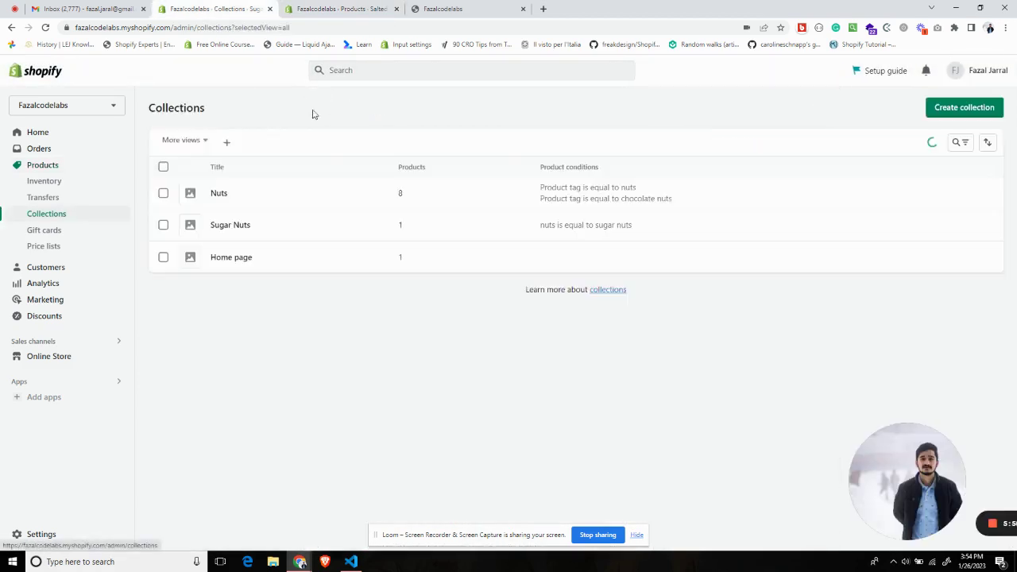
{"action": "left_click", "coordinate": [223, 200]}
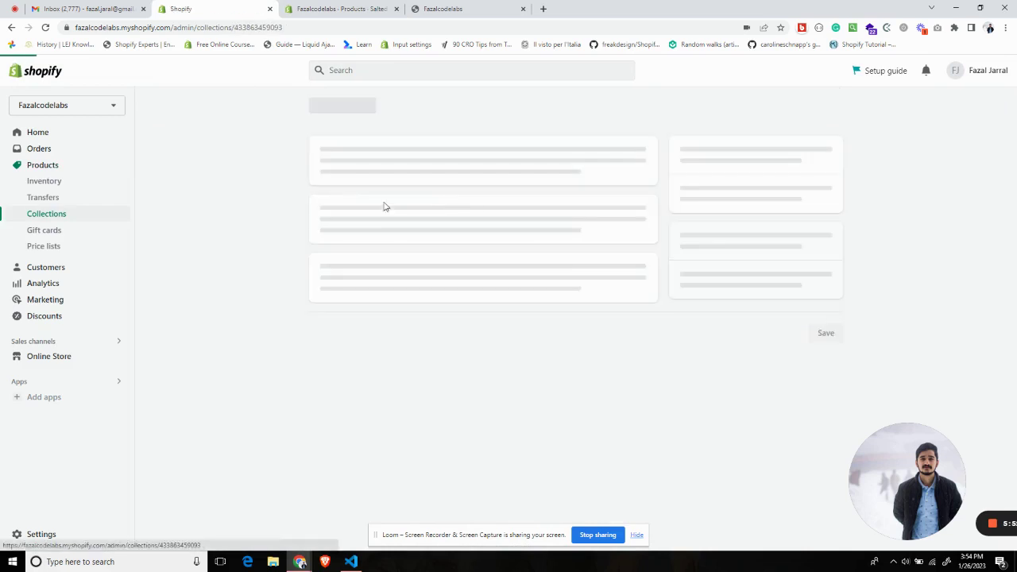
{"action": "scroll", "coordinate": [432, 320], "scroll_direction": "down", "scroll_amount": 3}
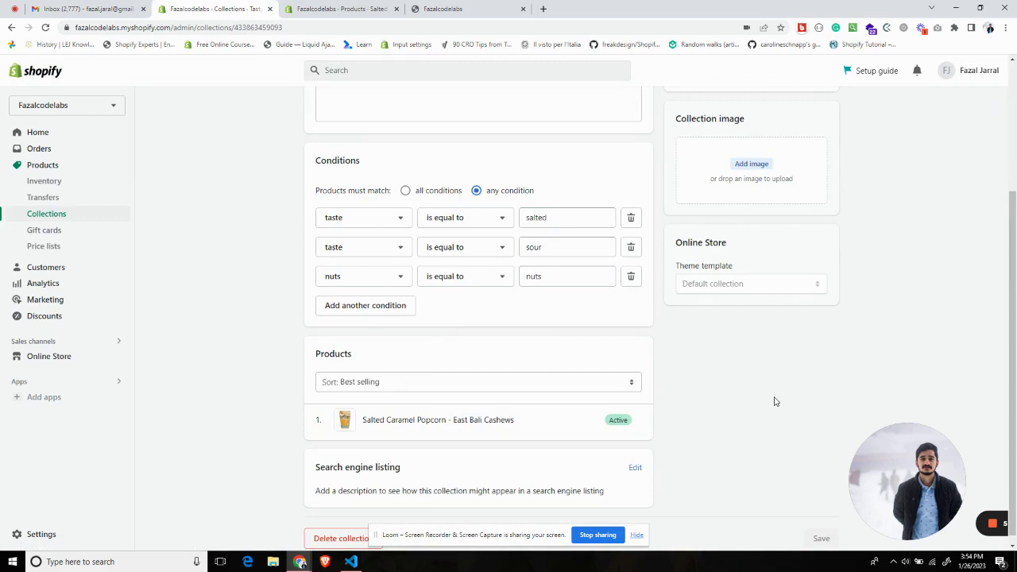
{"action": "scroll", "coordinate": [776, 402], "scroll_direction": "up", "scroll_amount": 3}
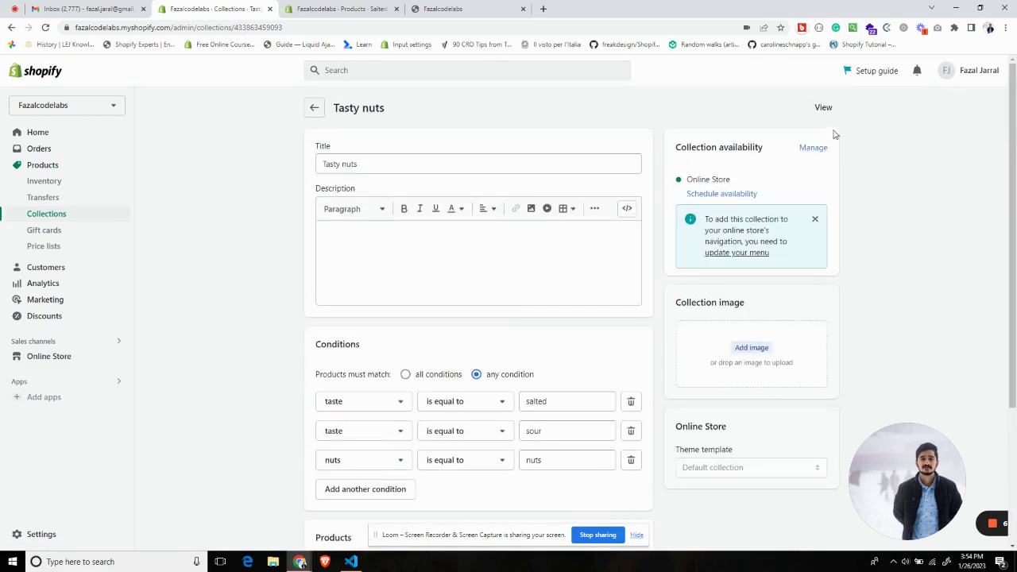
{"action": "left_click", "coordinate": [823, 108]}
Step: Check the storefront Tasty nuts page lists Salted Caramel Popcorn, then return to the admin collection
{"action": "left_click", "coordinate": [433, 8]}
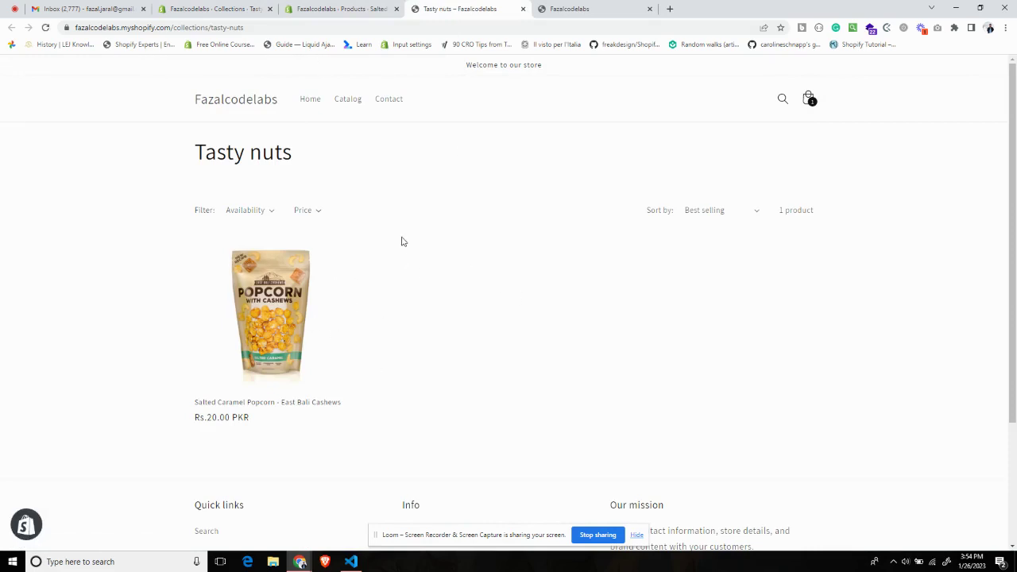
{"action": "left_click", "coordinate": [213, 9]}
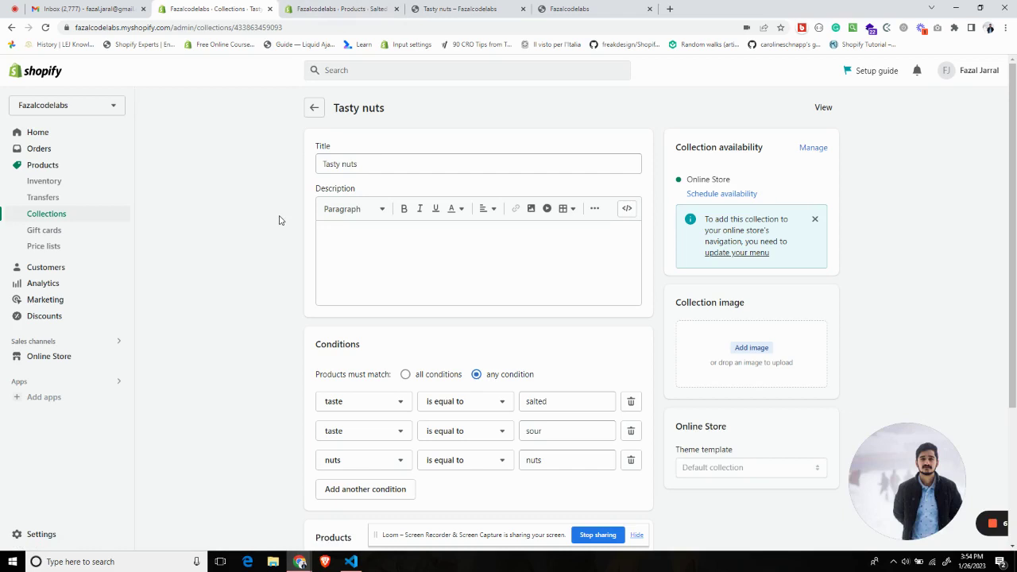
{"action": "left_click", "coordinate": [34, 535]}
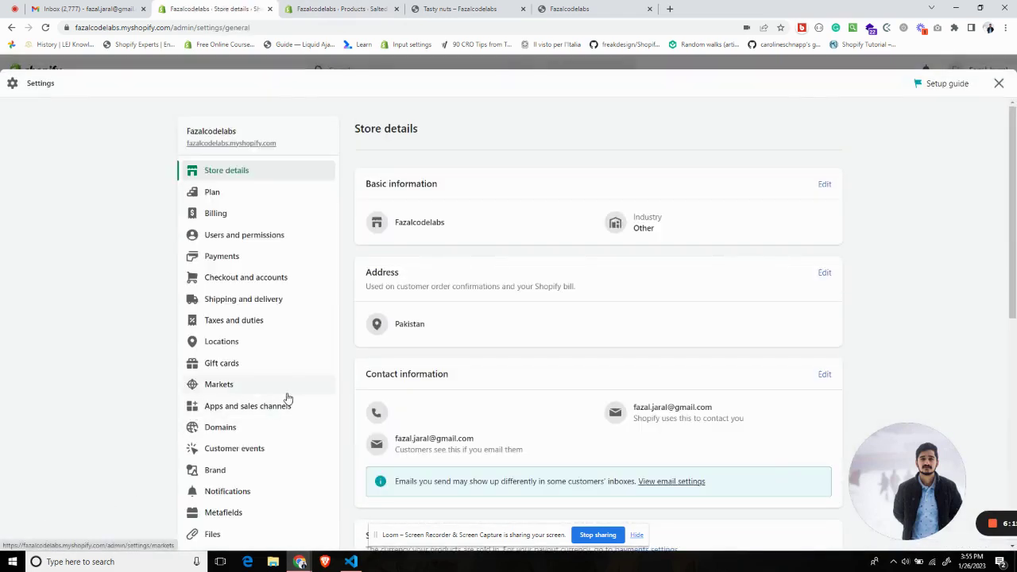
{"action": "left_click", "coordinate": [231, 514]}
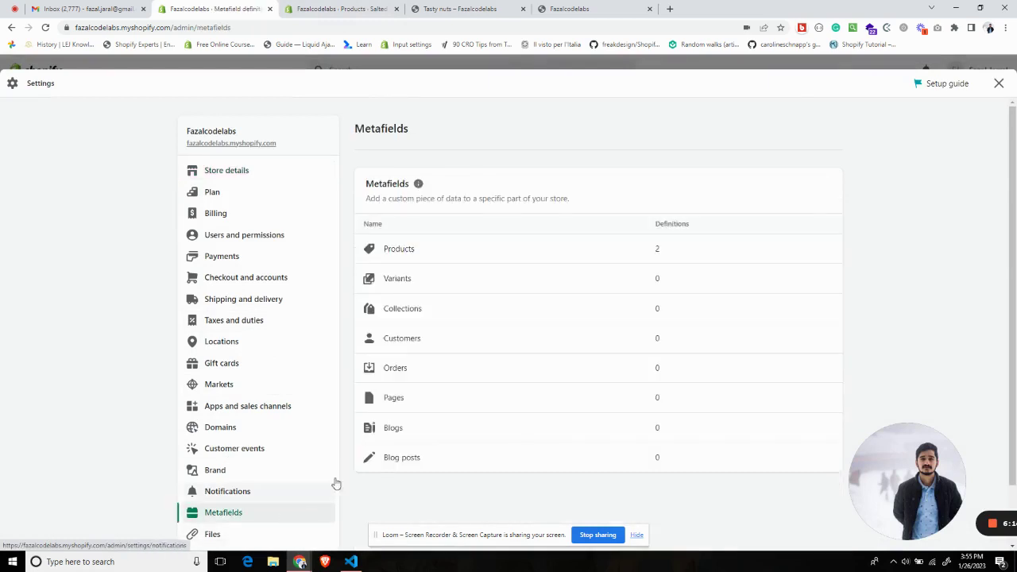
{"action": "left_click", "coordinate": [408, 287]}
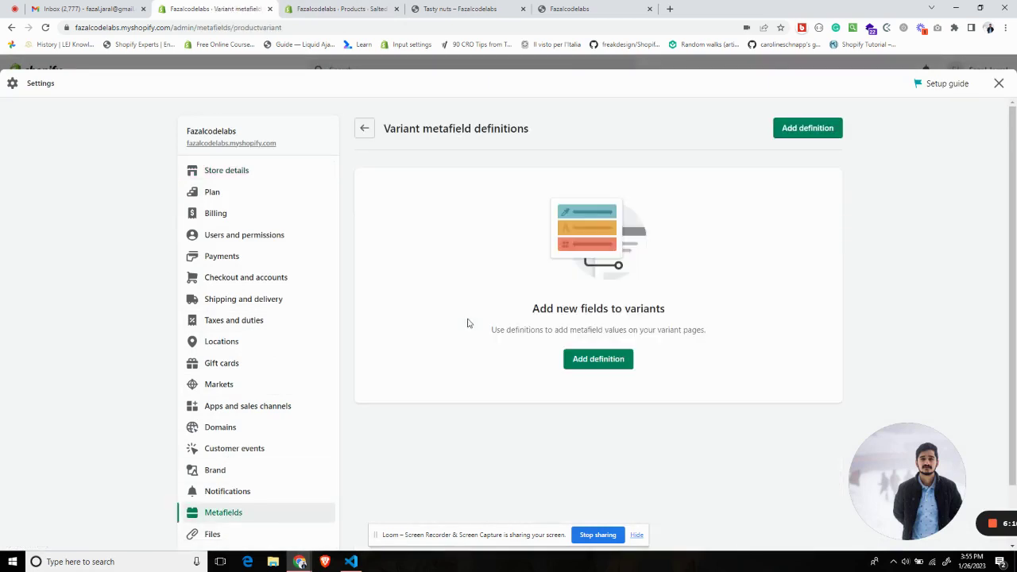
{"action": "left_click", "coordinate": [588, 362]}
{"action": "left_click", "coordinate": [439, 209]}
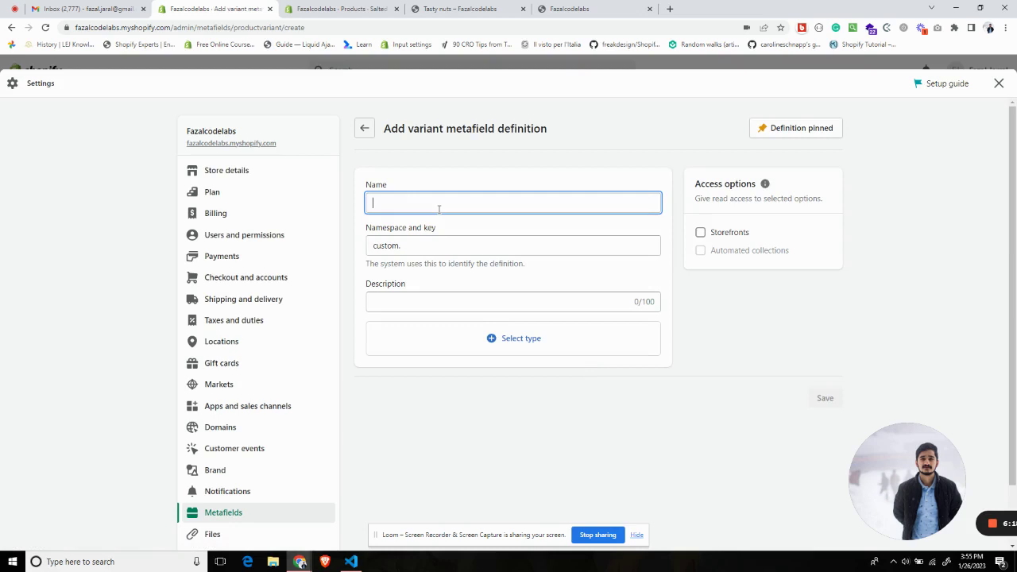
{"action": "left_click", "coordinate": [999, 82]}
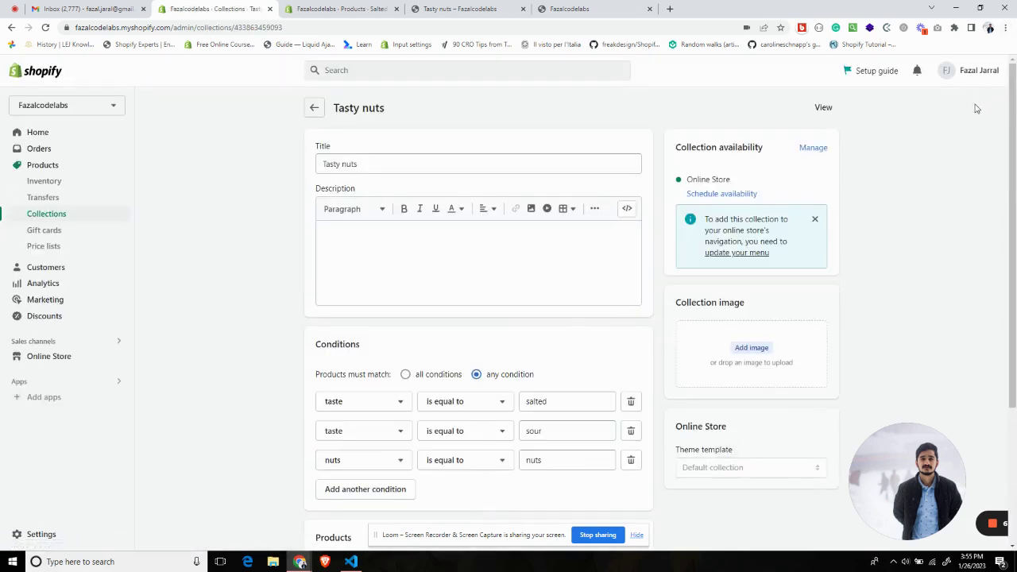
{"action": "scroll", "coordinate": [412, 265], "scroll_direction": "down", "scroll_amount": 3}
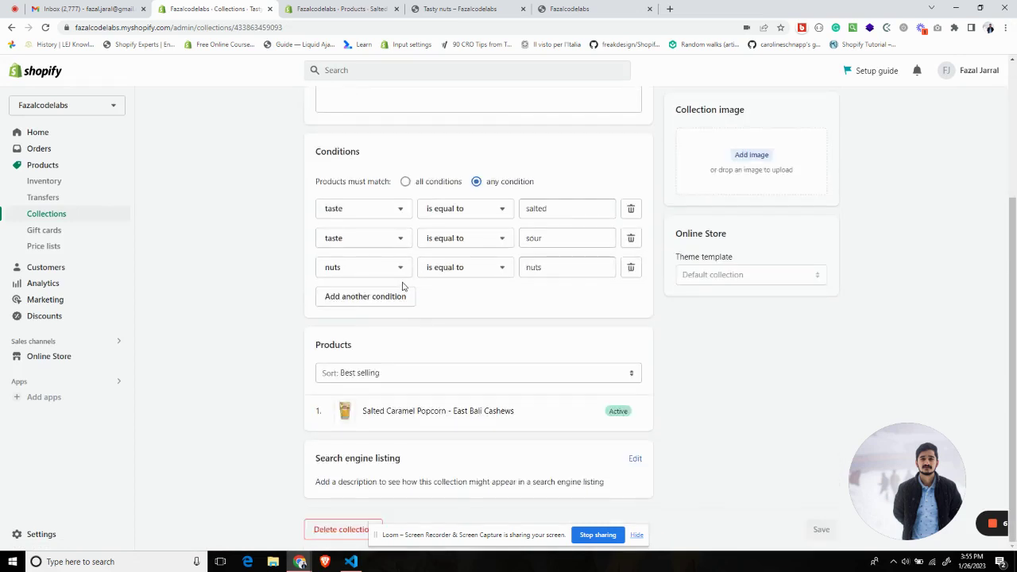
{"action": "left_click", "coordinate": [382, 274]}
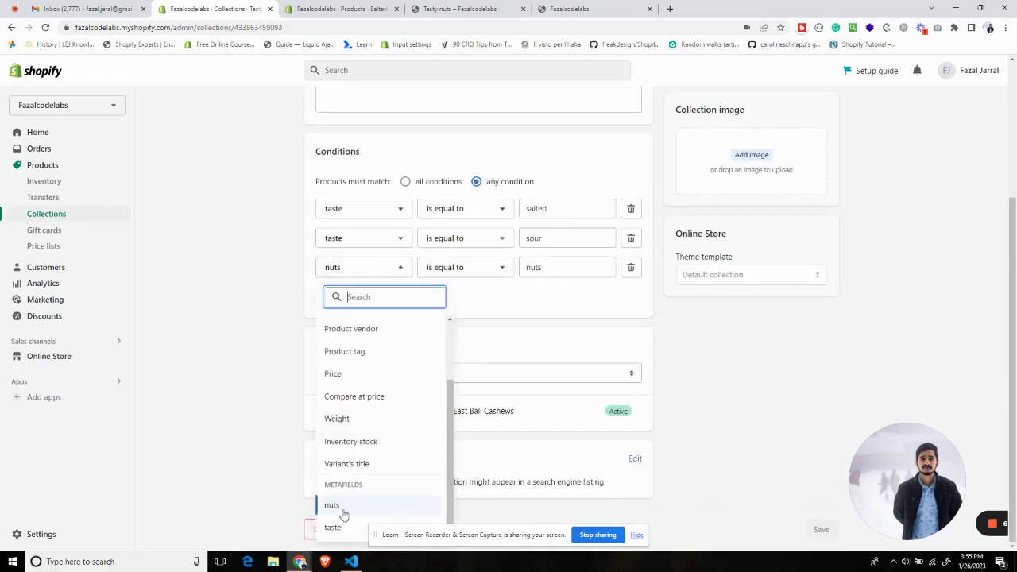
{"action": "left_click", "coordinate": [760, 380]}
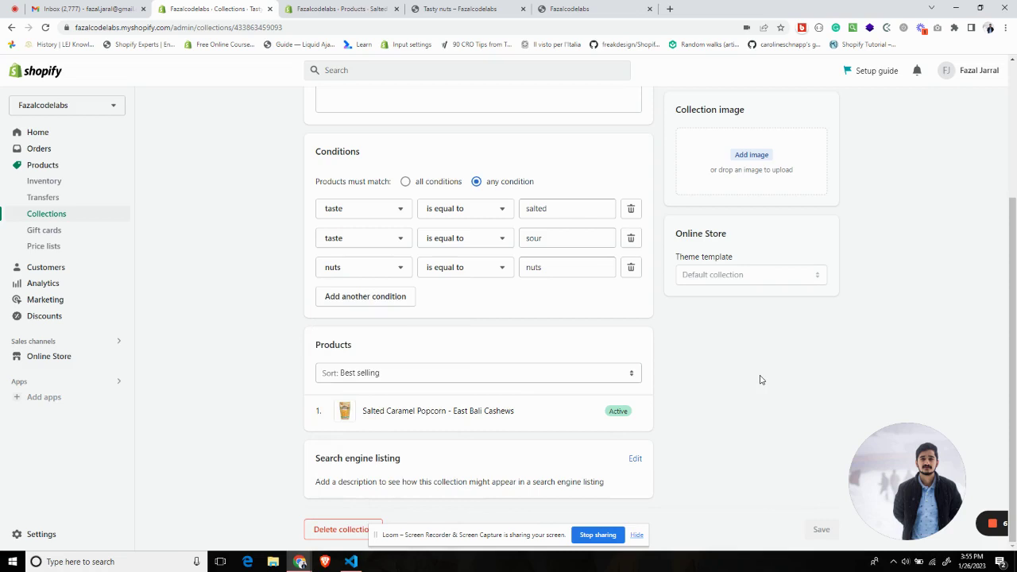
{"action": "scroll", "coordinate": [927, 324], "scroll_direction": "up", "scroll_amount": 3}
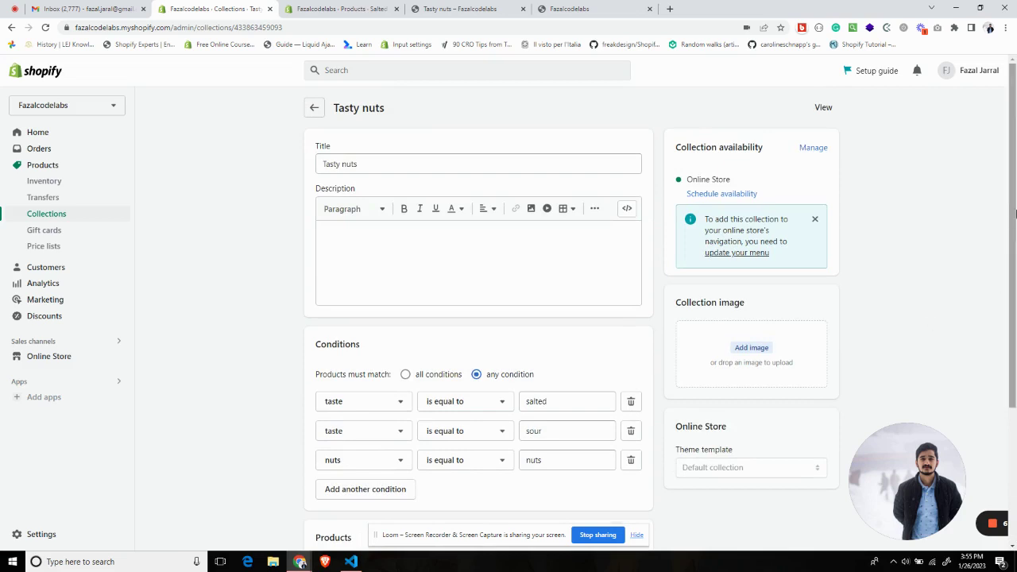
{"action": "left_click_drag", "start_coordinate": [1014, 304], "coordinate": [1015, 439]}
{"action": "scroll", "coordinate": [1015, 429], "scroll_direction": "up", "scroll_amount": 3}
{"action": "left_click_drag", "start_coordinate": [820, 437], "coordinate": [726, 486]}
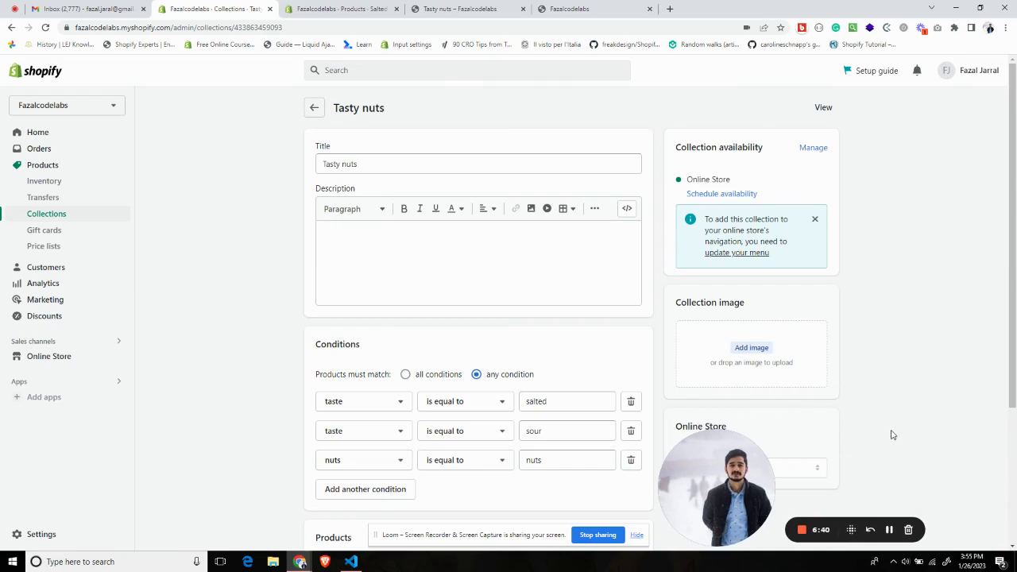